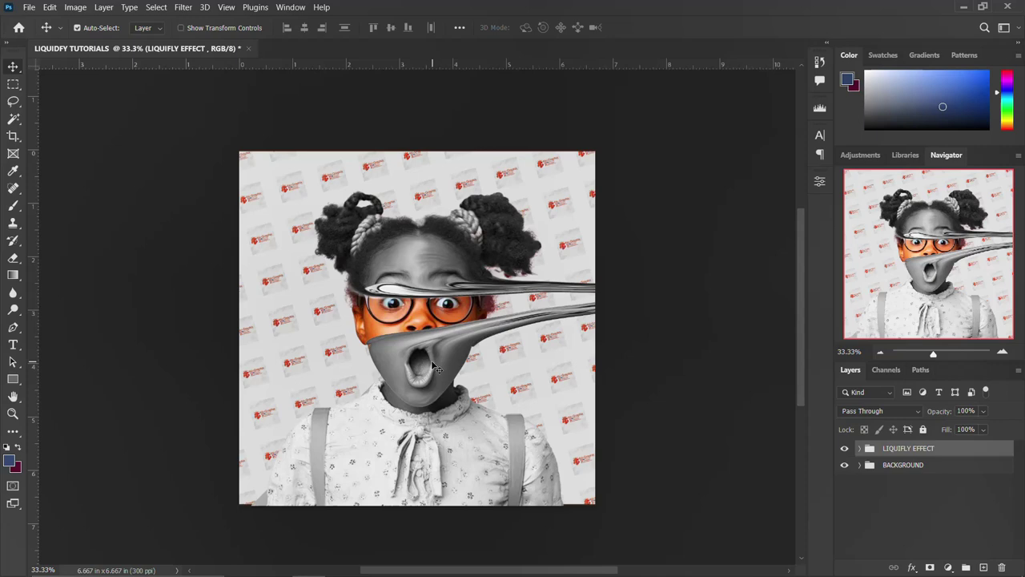
Set up a new HDV/HDTV 720p (1280 × 720 px, 72 ppi) document named LIQUIFY TUTORIALS.
{"action": "key", "text": "ctrl+n"}
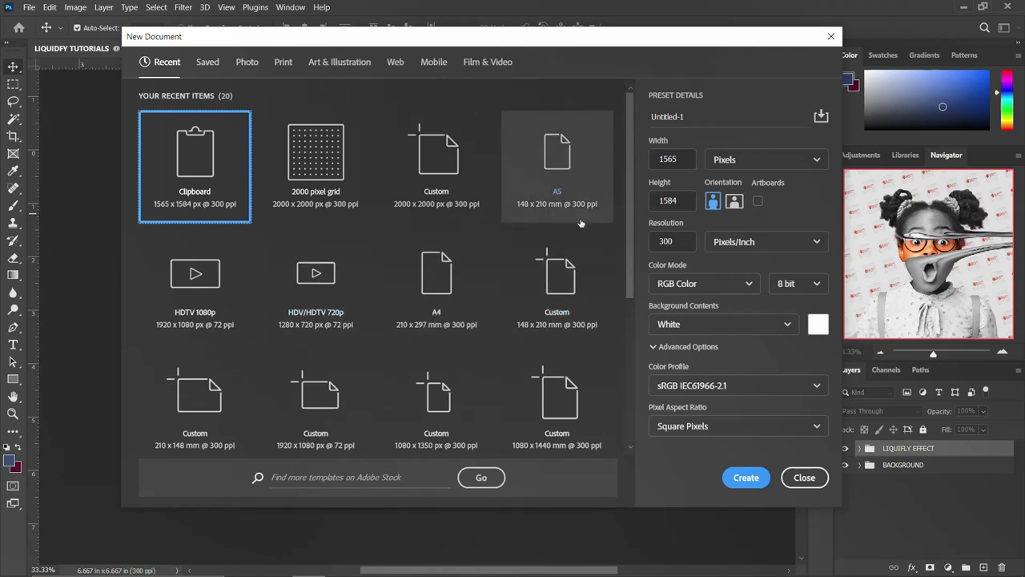
{"action": "left_click", "coordinate": [349, 64]}
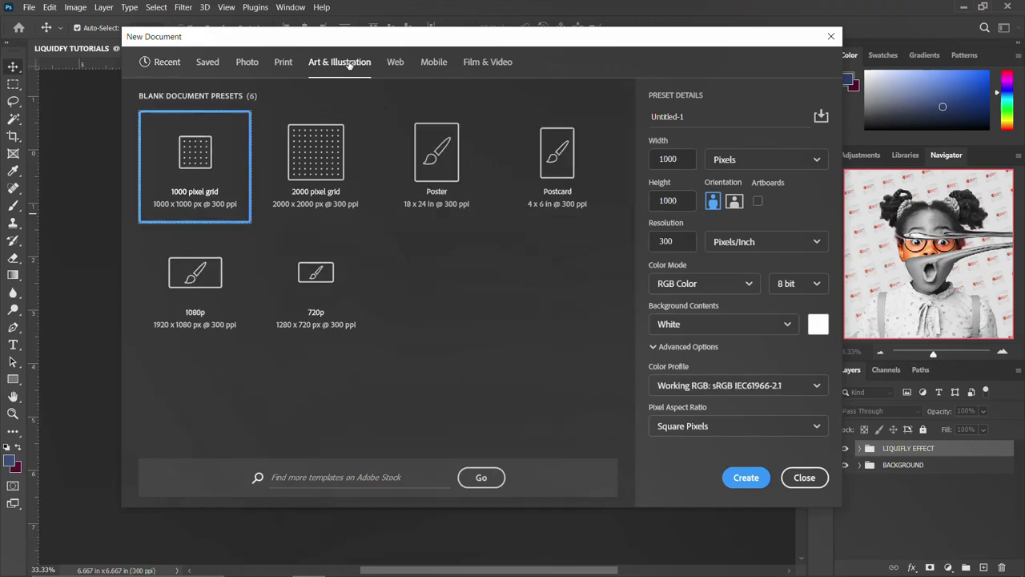
{"action": "left_click", "coordinate": [284, 65]}
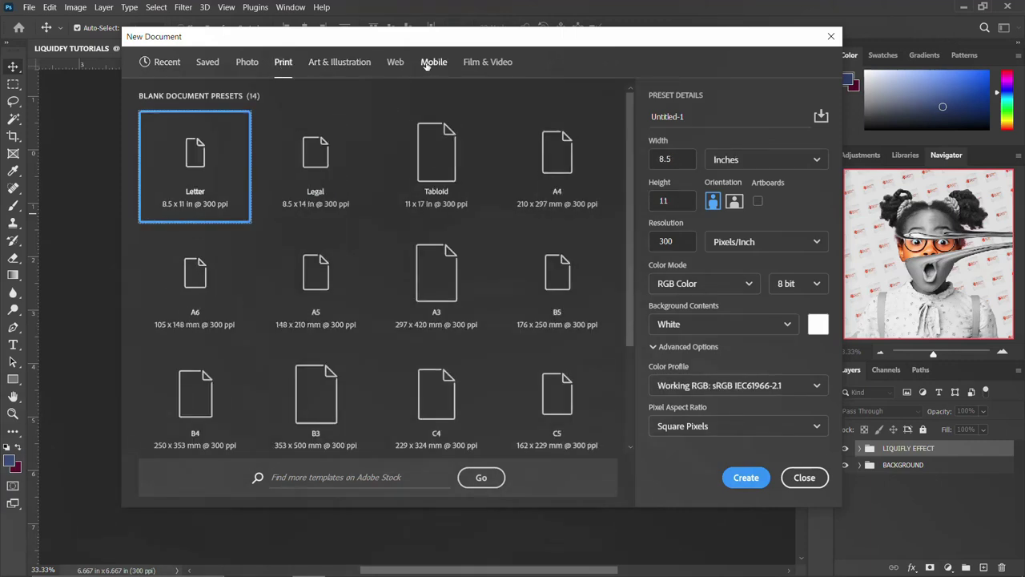
{"action": "left_click", "coordinate": [473, 66]}
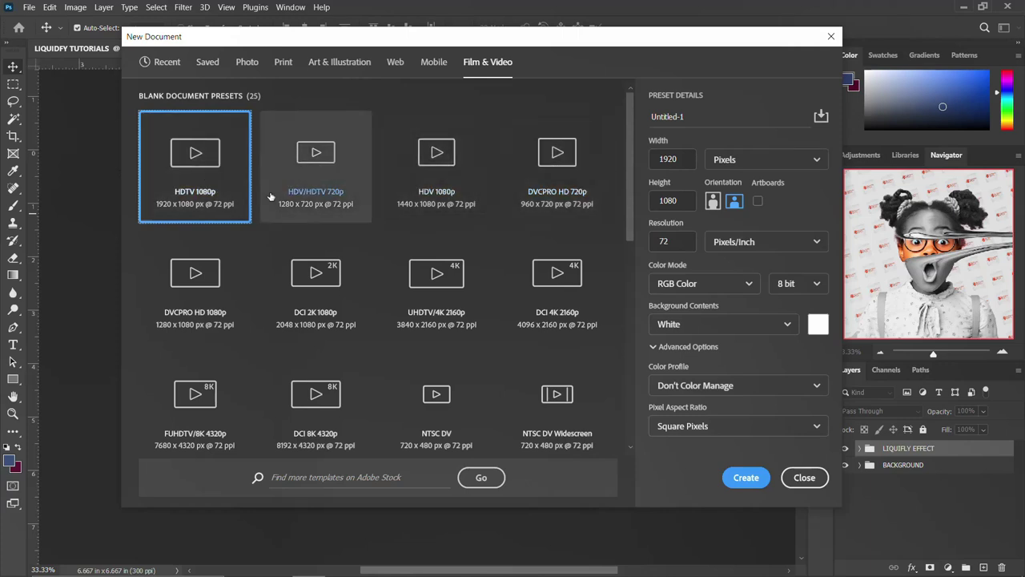
{"action": "left_click", "coordinate": [315, 171]}
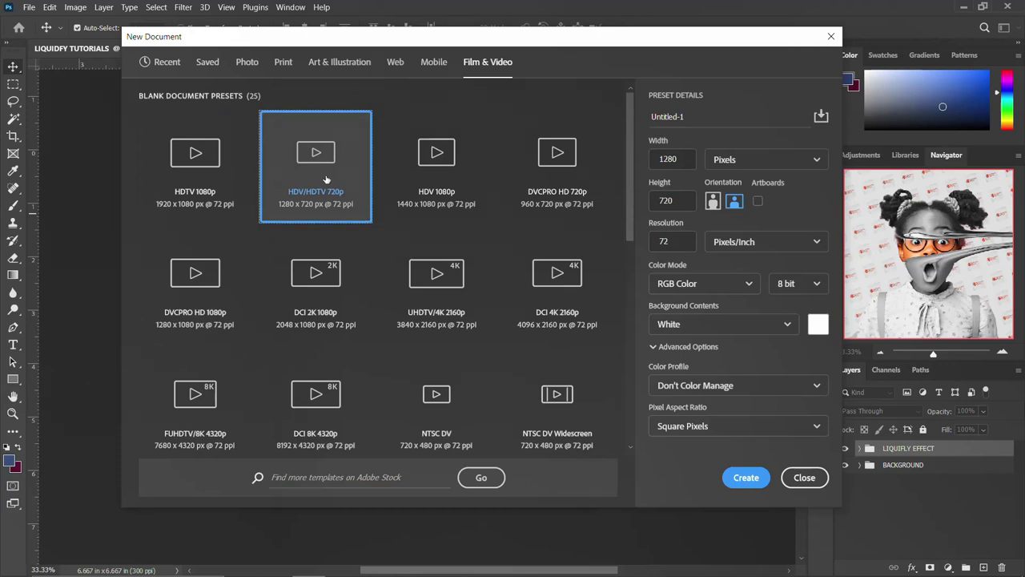
{"action": "left_click", "coordinate": [683, 159]}
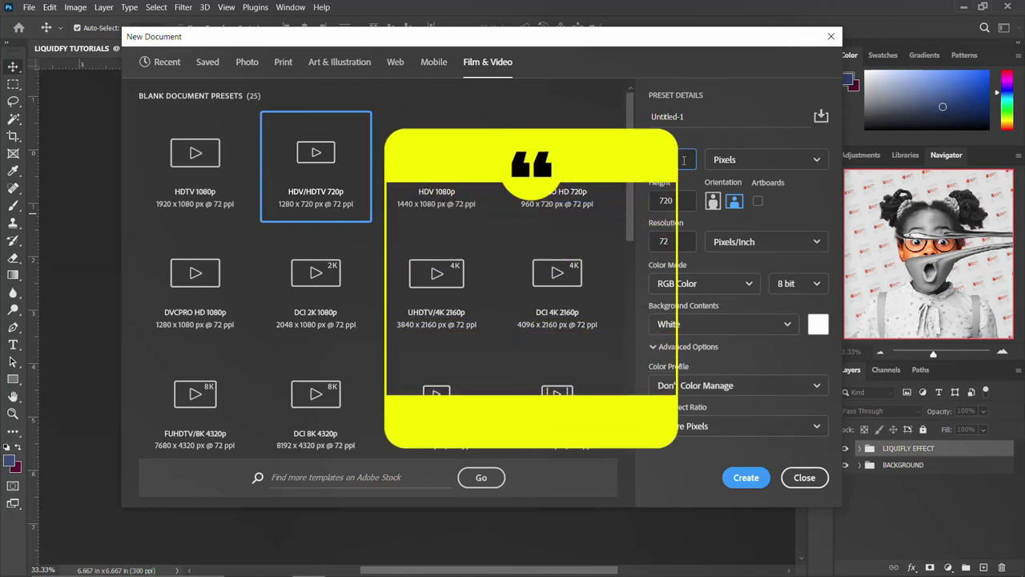
{"action": "key", "text": "Tab"}
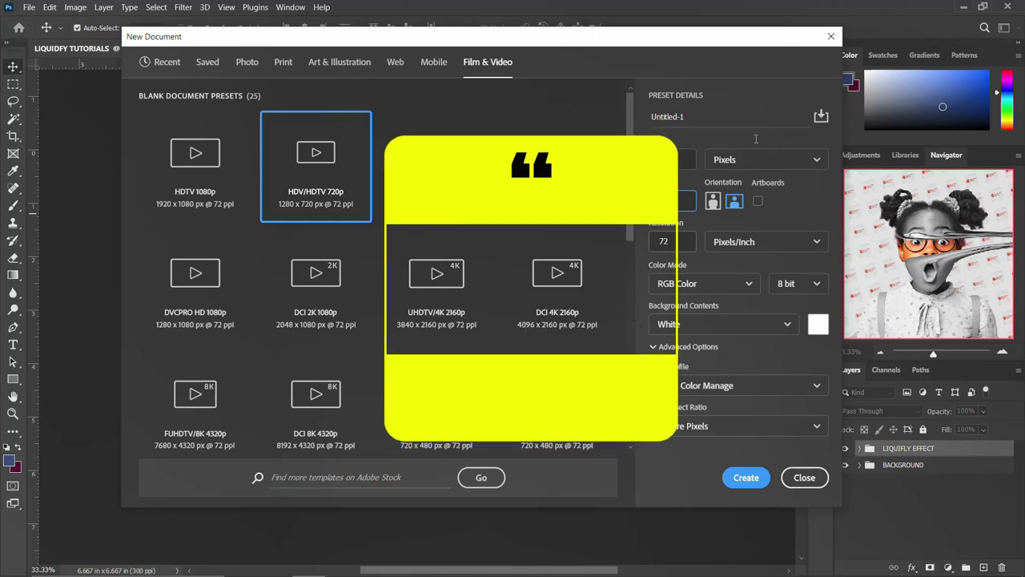
{"action": "left_click_drag", "start_coordinate": [685, 116], "coordinate": [641, 118]}
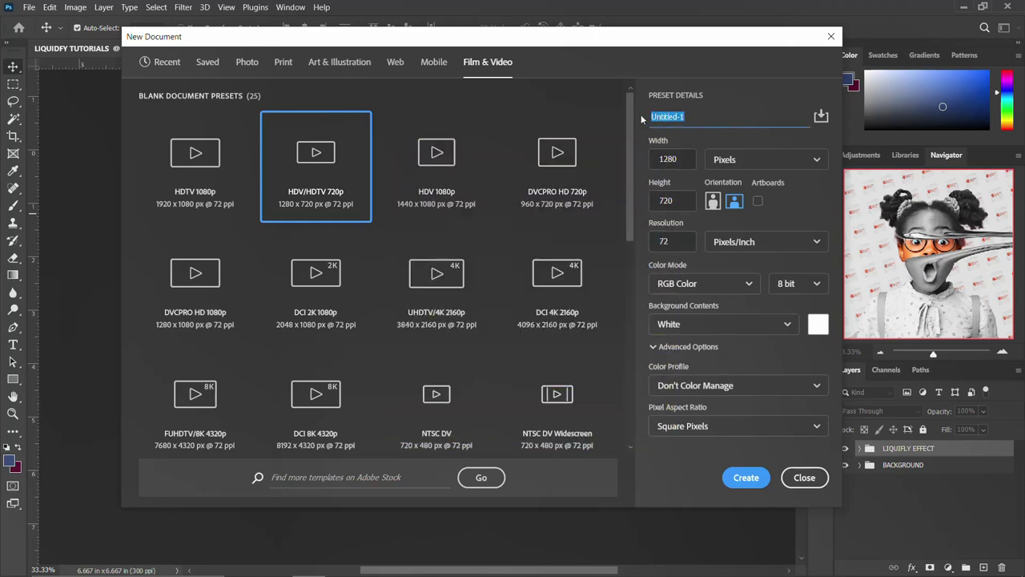
{"action": "type", "text": "L"}
{"action": "type", "text": "IQUIFY "}
{"action": "type", "text": "TUTOR"}
{"action": "type", "text": "IALS"}
Create the document, unlock its Background, and place the MY BG pattern scaled to cover the canvas.
{"action": "left_click", "coordinate": [745, 479]}
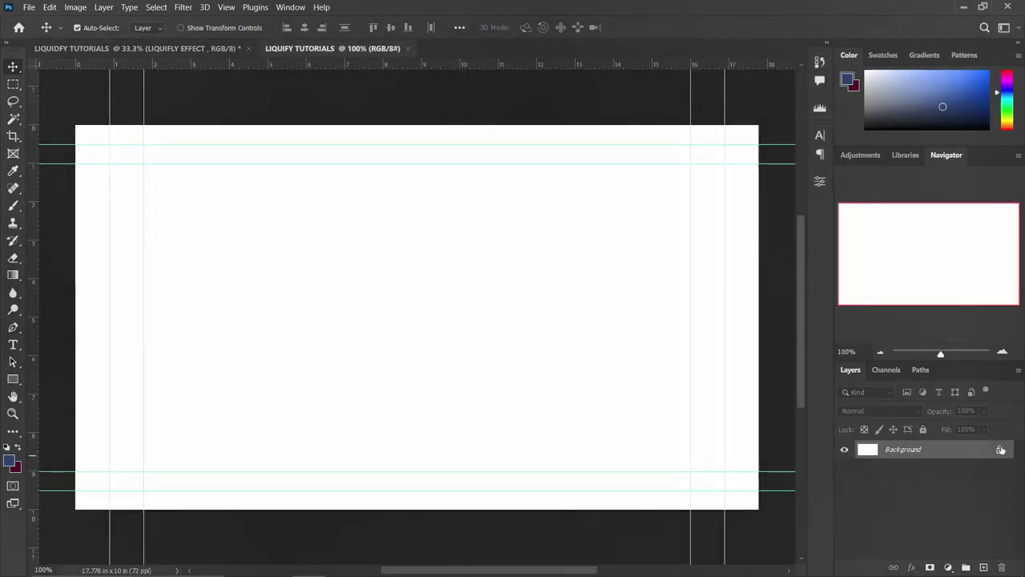
{"action": "left_click", "coordinate": [1001, 449]}
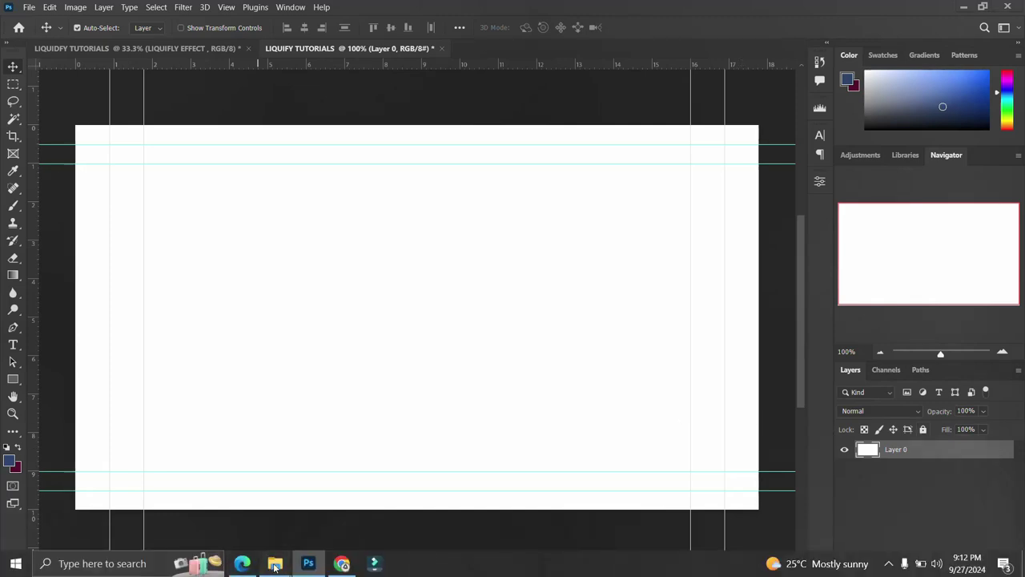
{"action": "mouse_move", "coordinate": [275, 563]}
{"action": "left_click", "coordinate": [320, 501]}
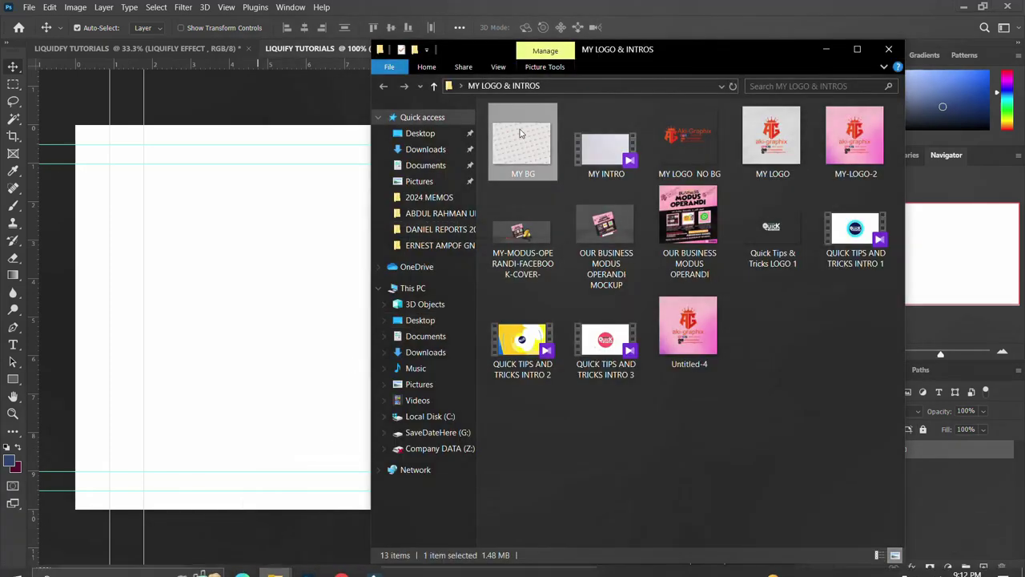
{"action": "left_click_drag", "start_coordinate": [521, 133], "coordinate": [217, 408]}
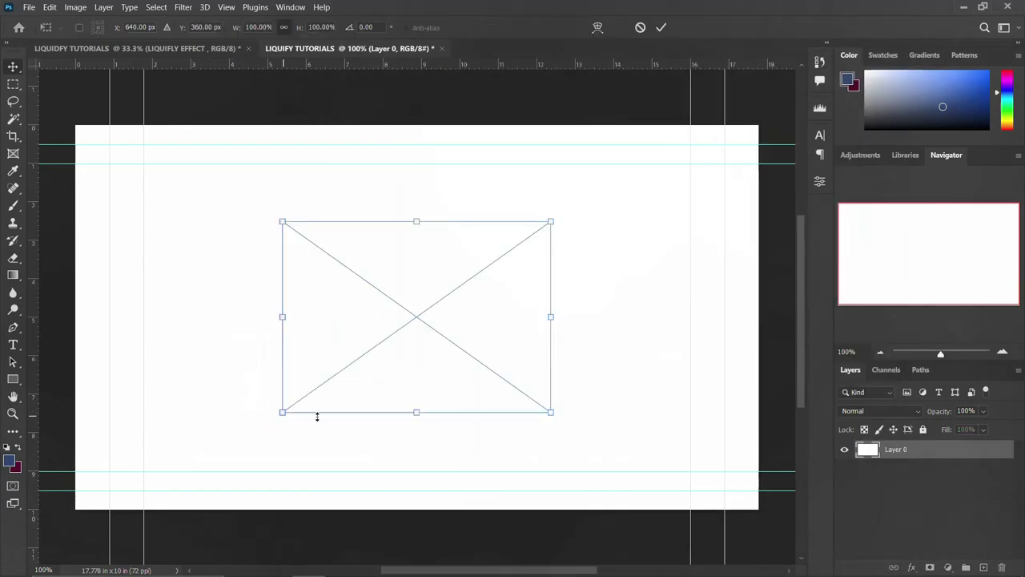
{"action": "mouse_move", "coordinate": [551, 413]}
{"action": "left_mouse_down"}
{"action": "mouse_move", "coordinate": [716, 488]}
{"action": "mouse_move", "coordinate": [805, 505]}
{"action": "left_mouse_up"}
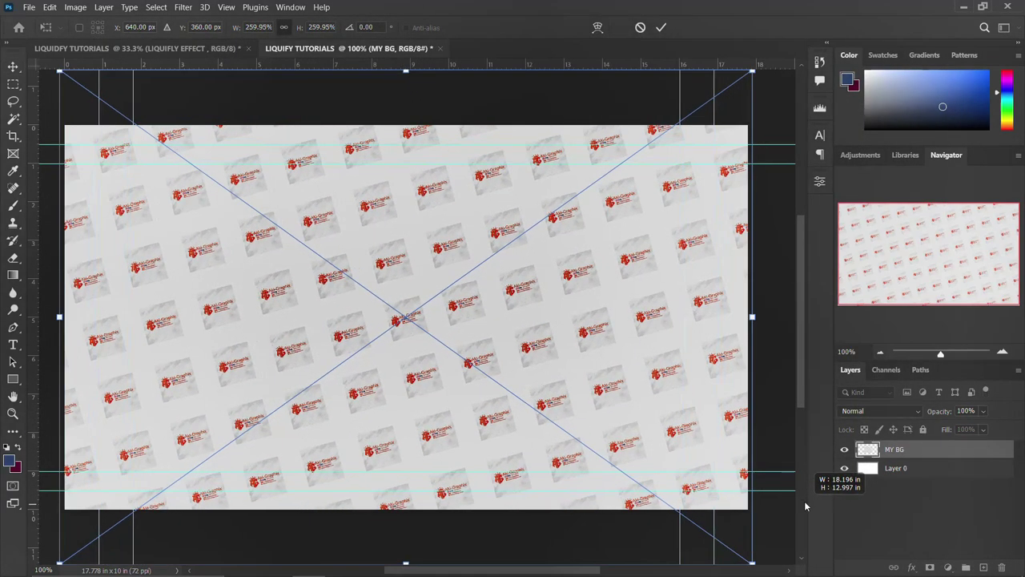
{"action": "key", "text": "Return"}
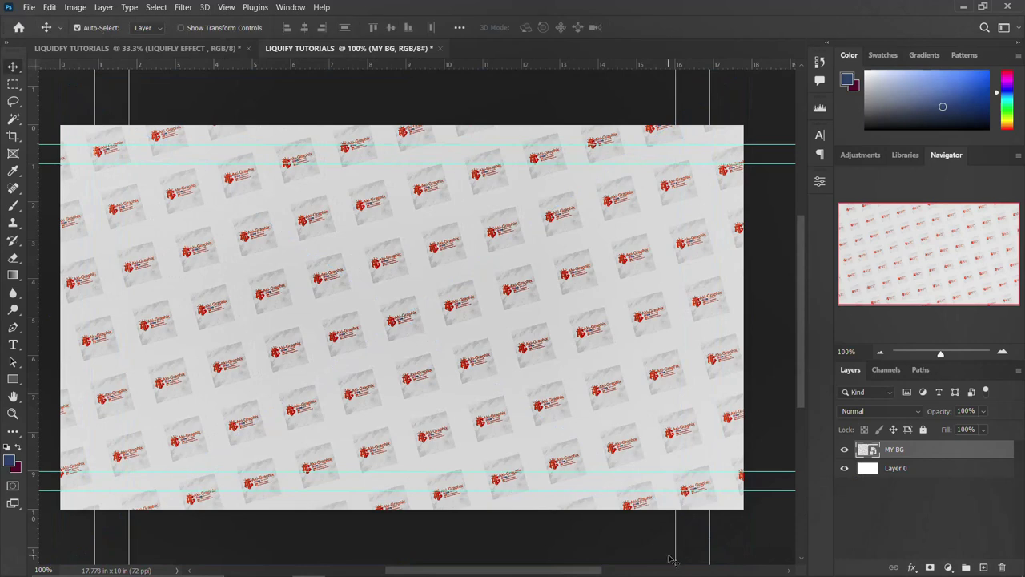
{"action": "key", "text": "ctrl+minus"}
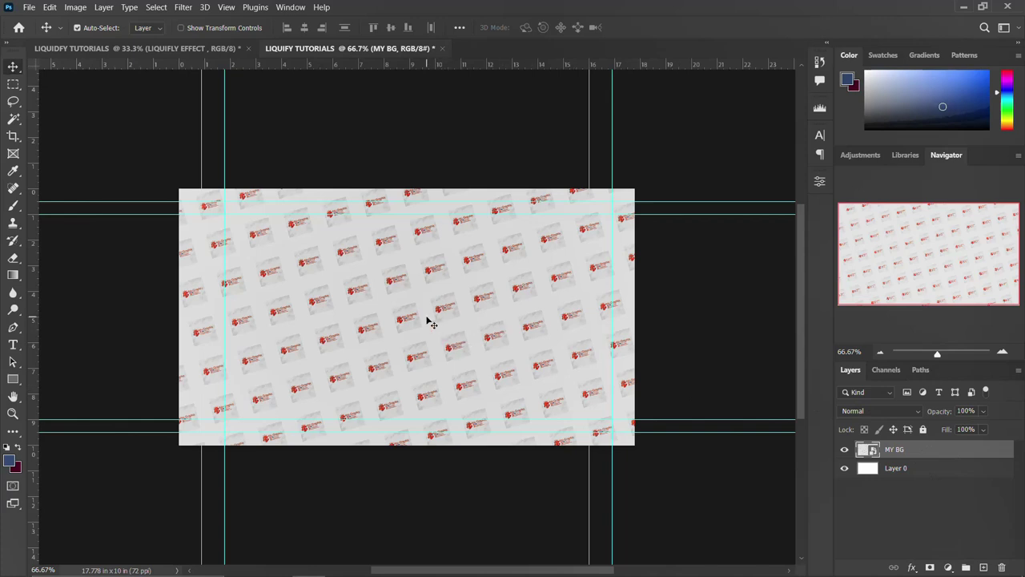
Group Layer 0 and MY BG into a group named BACKGROUND.
{"action": "left_click", "coordinate": [906, 471], "text": "shift"}
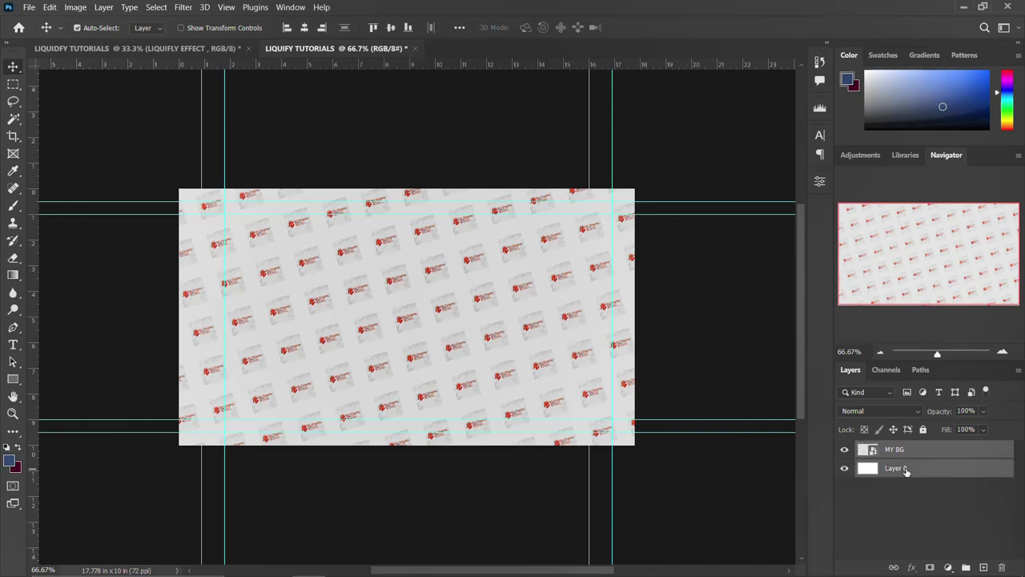
{"action": "key", "text": "ctrl+g"}
{"action": "double_click", "coordinate": [894, 449]}
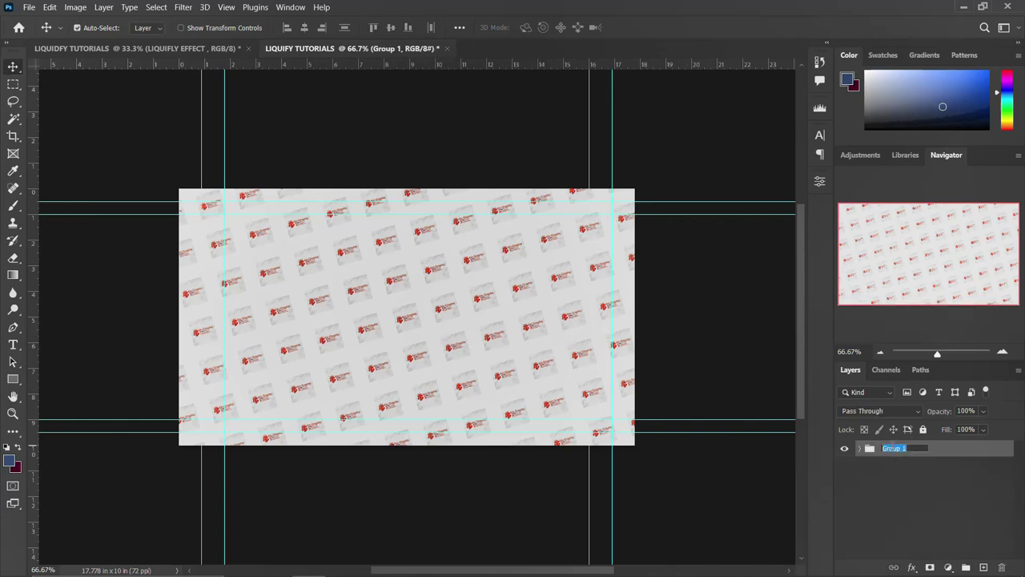
{"action": "type", "text": "ROUND"}
{"action": "key", "text": "Return"}
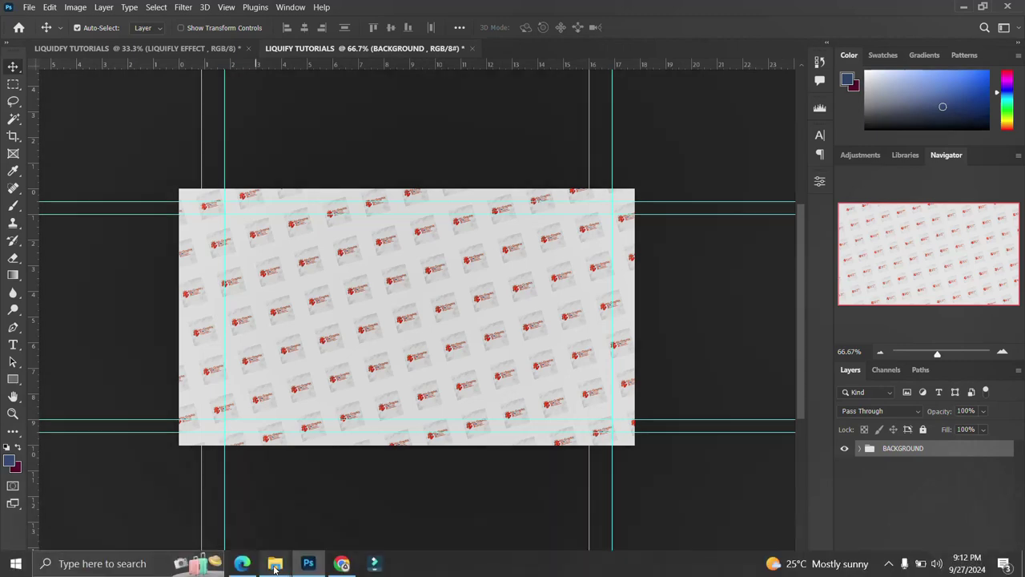
Drag the girl-with-glasses photo from the Downloads folder onto the LIQUIFY TUTORIALS canvas.
{"action": "left_click", "coordinate": [275, 567]}
{"action": "left_click", "coordinate": [232, 507]}
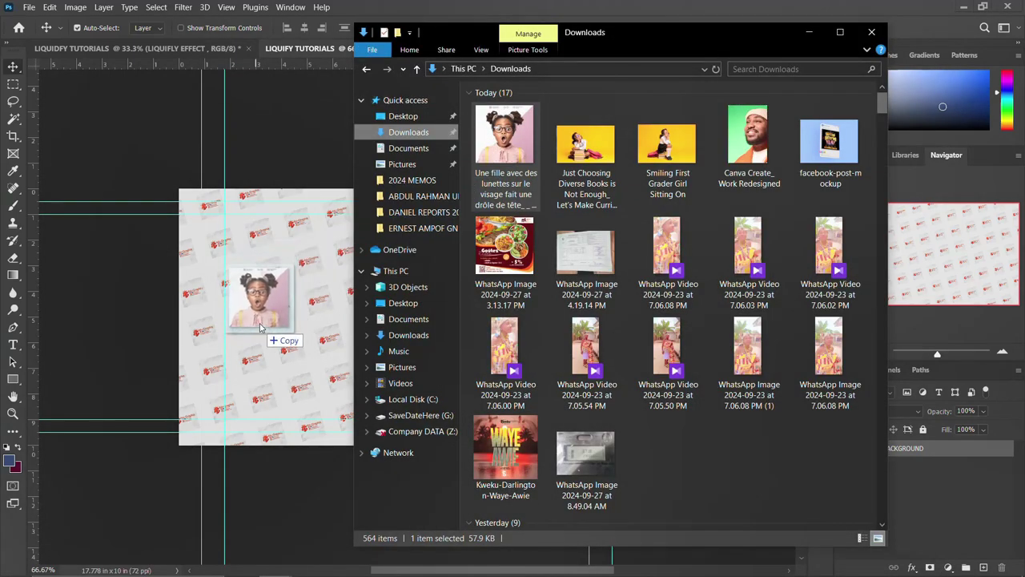
{"action": "left_click_drag", "start_coordinate": [511, 140], "coordinate": [259, 331]}
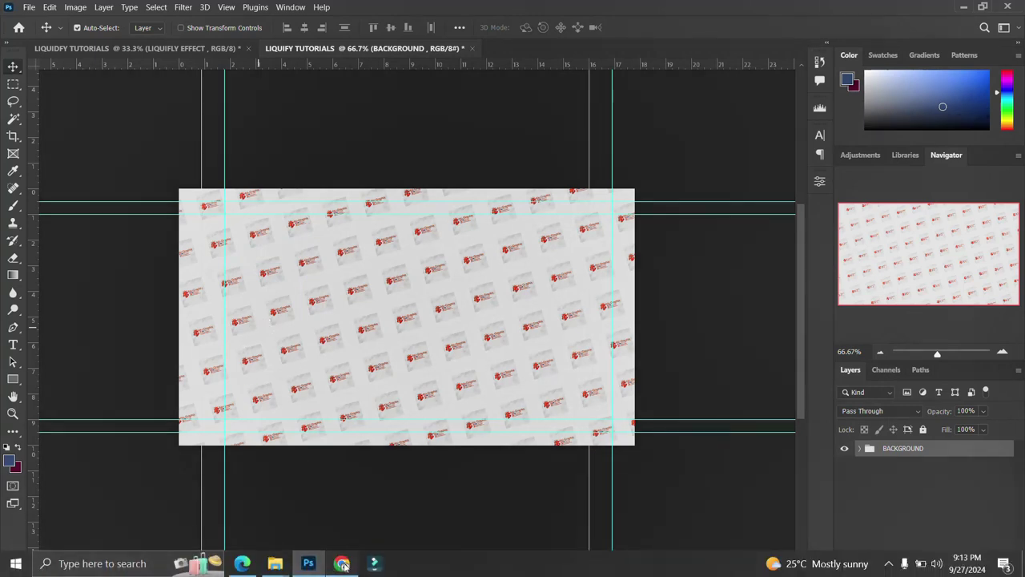
View the Pinterest pin the girl photo came from in Chrome.
{"action": "left_click", "coordinate": [341, 564]}
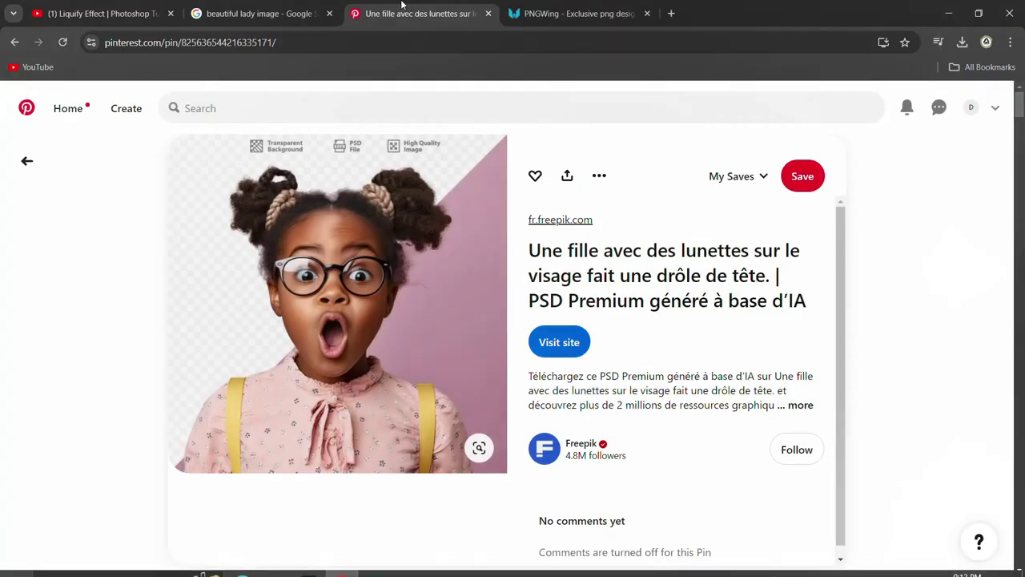
{"action": "scroll", "coordinate": [415, 276], "scroll_direction": "down", "scroll_amount": 2}
{"action": "scroll", "coordinate": [418, 277], "scroll_direction": "up", "scroll_amount": 2}
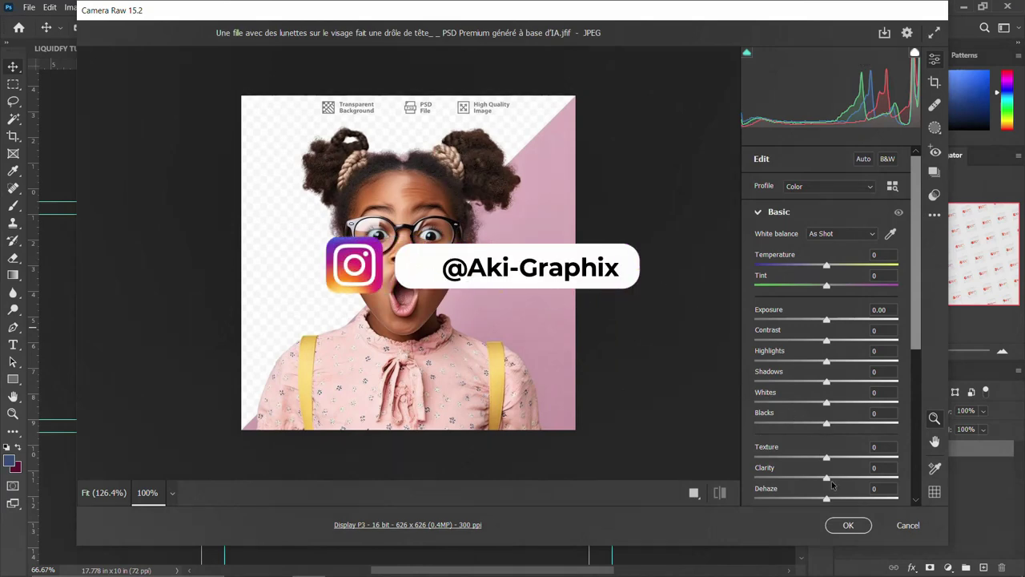
Accept Camera Raw and scale the girl photo to about 439% to fill the canvas height.
{"action": "left_click", "coordinate": [849, 525]}
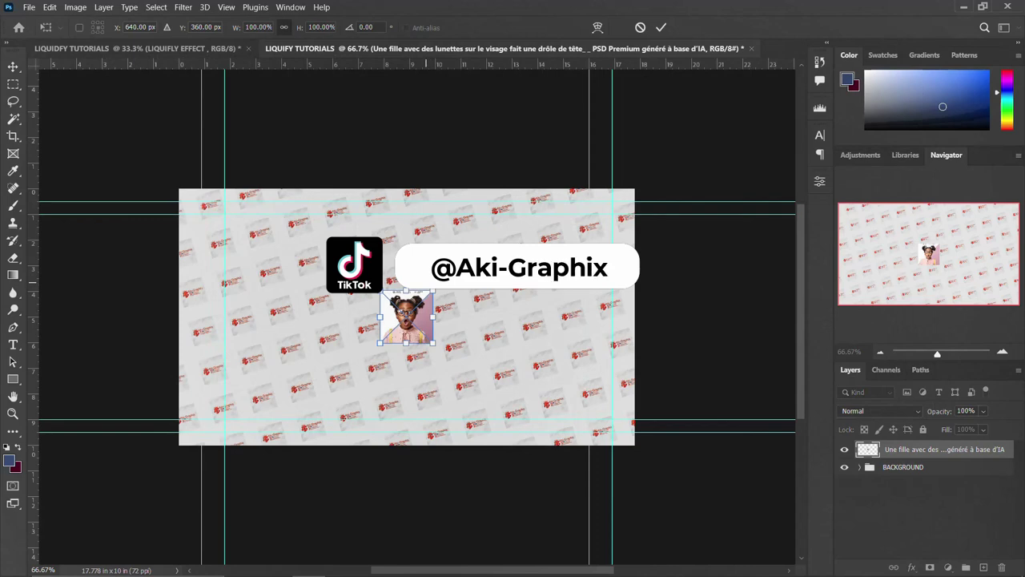
{"action": "left_click_drag", "start_coordinate": [434, 291], "coordinate": [523, 200]}
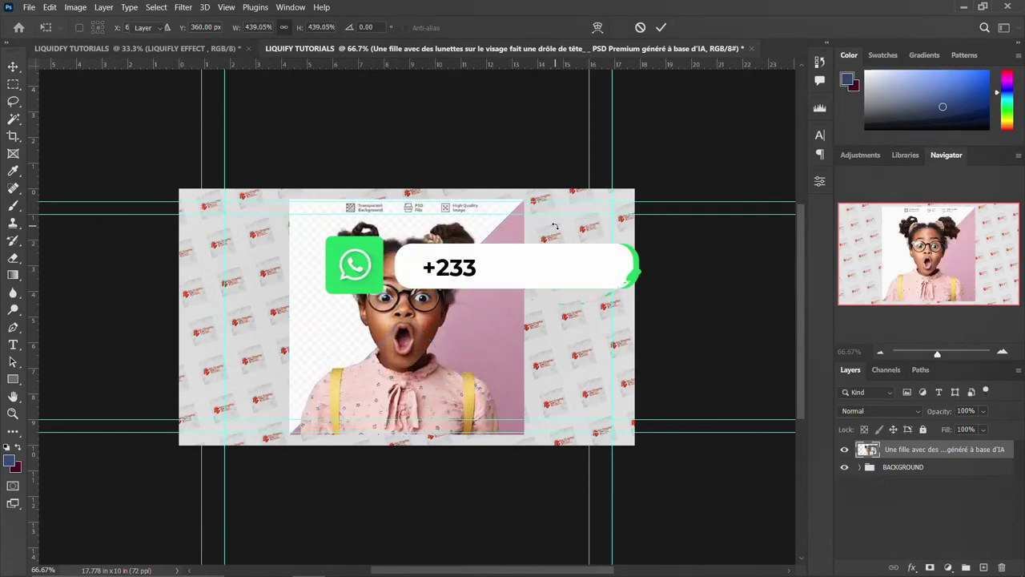
{"action": "key", "text": "Return"}
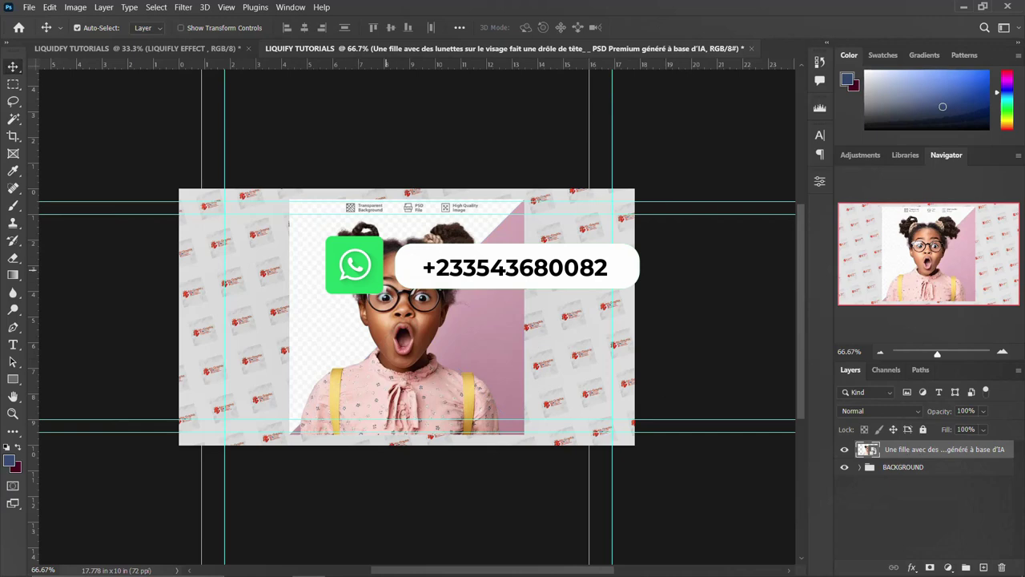
{"action": "right_click", "coordinate": [942, 451]}
Rasterize the photo, copy the auto-selected girl to Layer 1, and delete the original photo layer.
{"action": "left_click", "coordinate": [792, 278]}
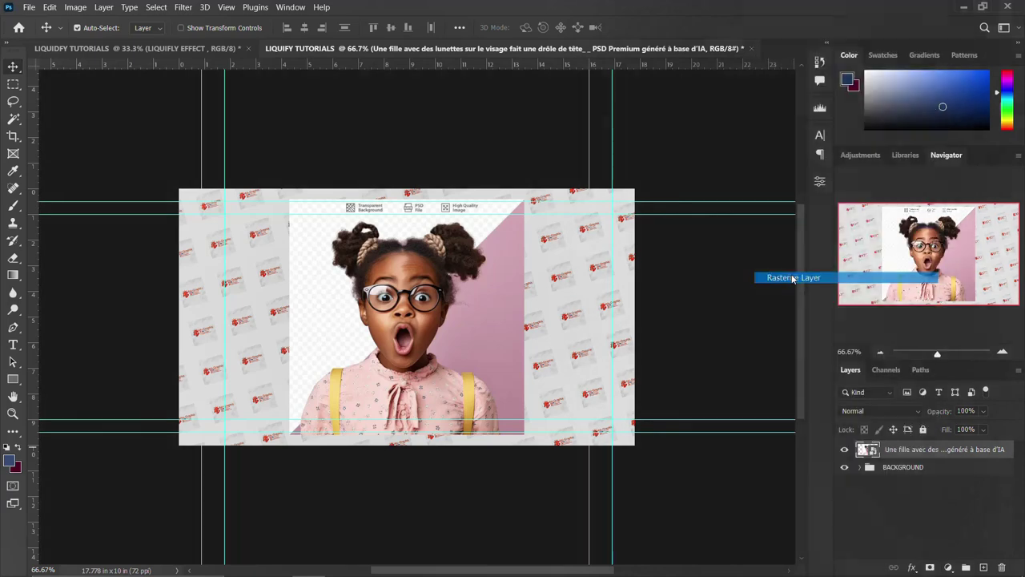
{"action": "left_click", "coordinate": [13, 118]}
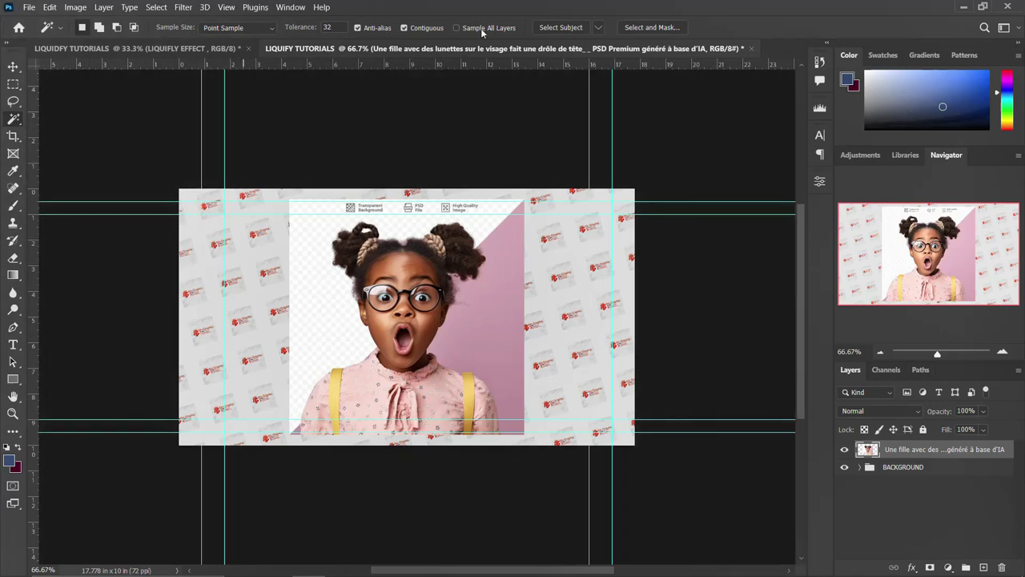
{"action": "left_click", "coordinate": [552, 28]}
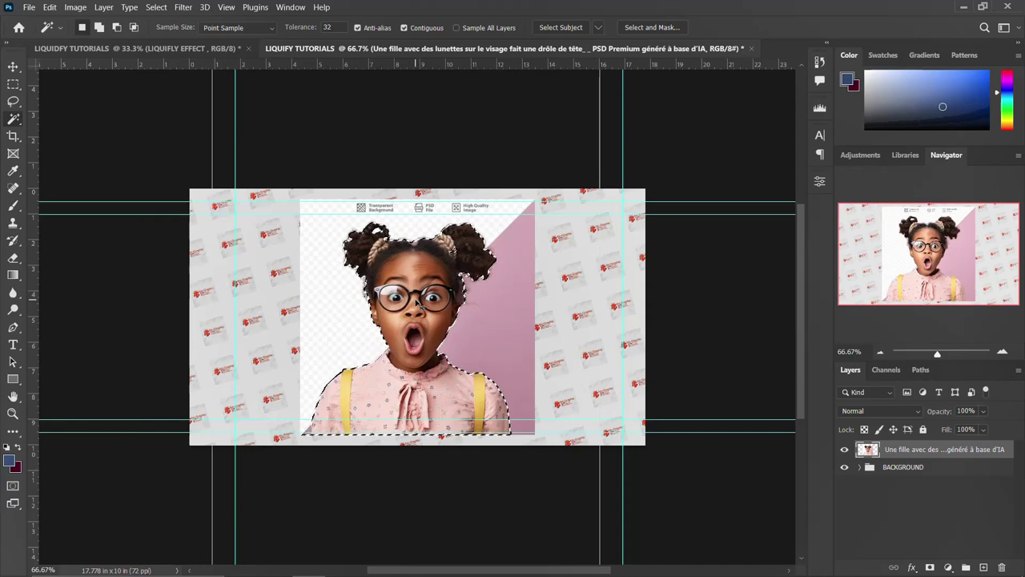
{"action": "key", "text": "ctrl+j"}
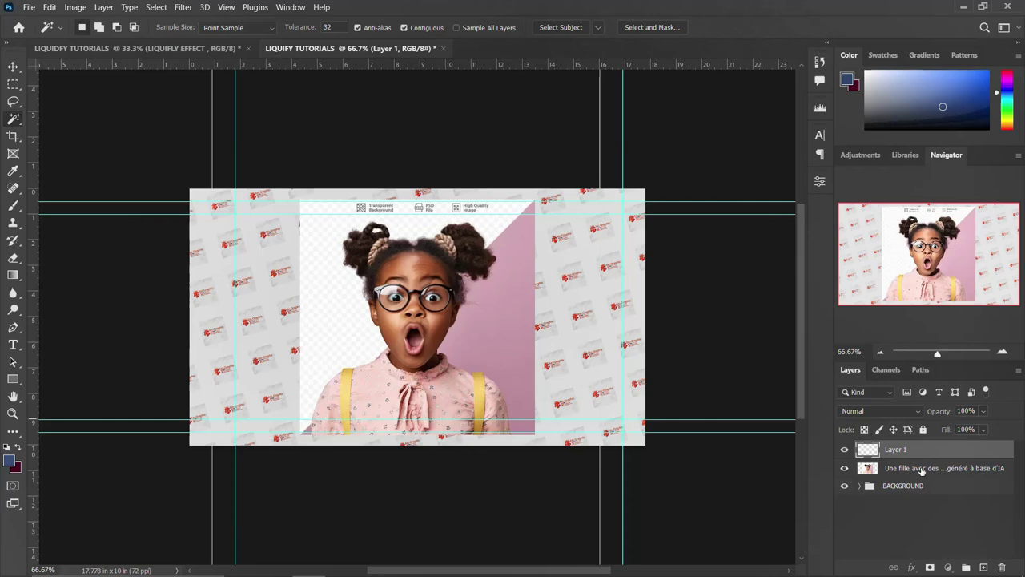
{"action": "left_click", "coordinate": [912, 471]}
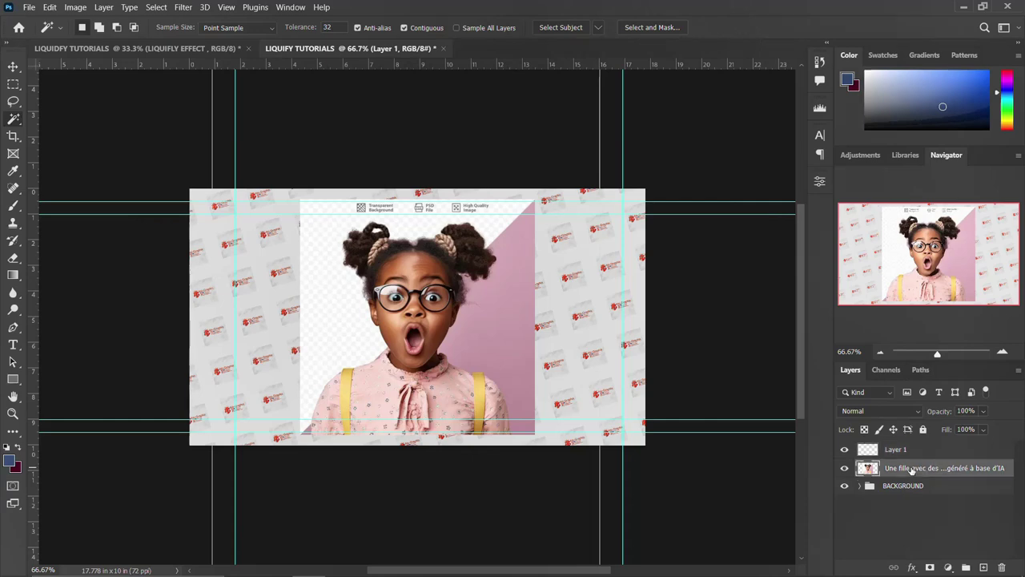
{"action": "key", "text": "Delete"}
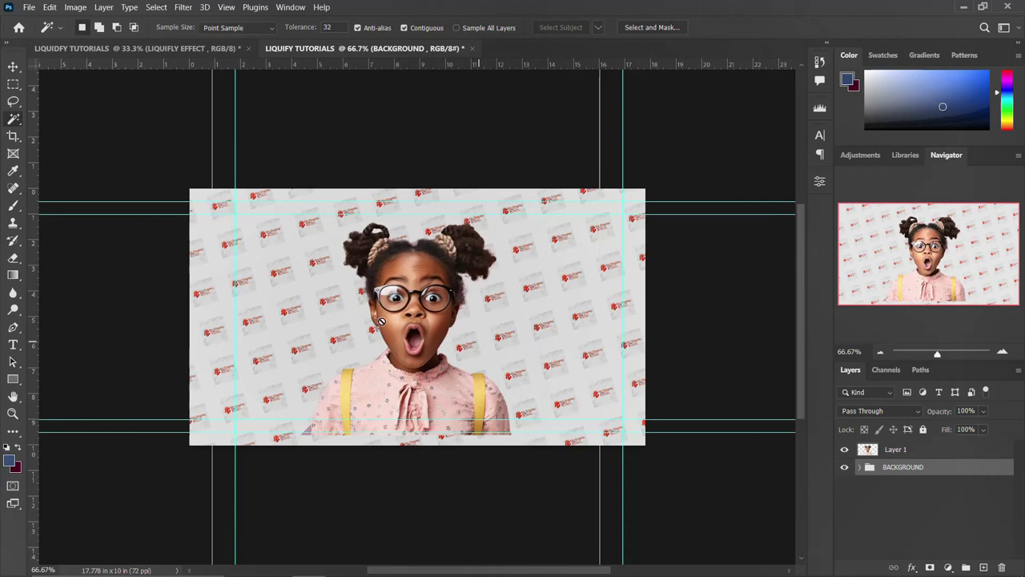
Scale the cut-out girl on Layer 1 up to about 114%.
{"action": "key", "text": "v"}
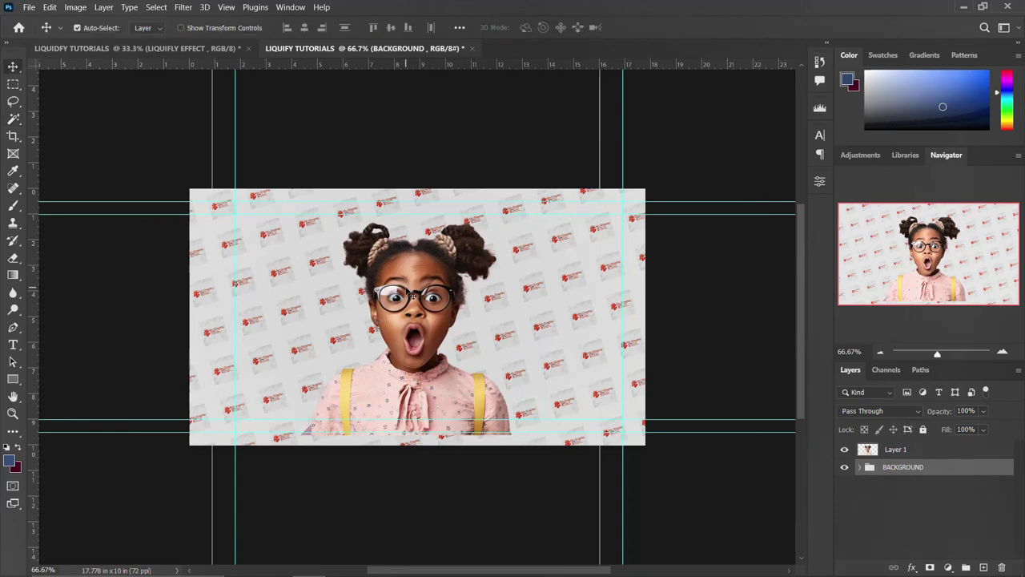
{"action": "left_click", "coordinate": [462, 276]}
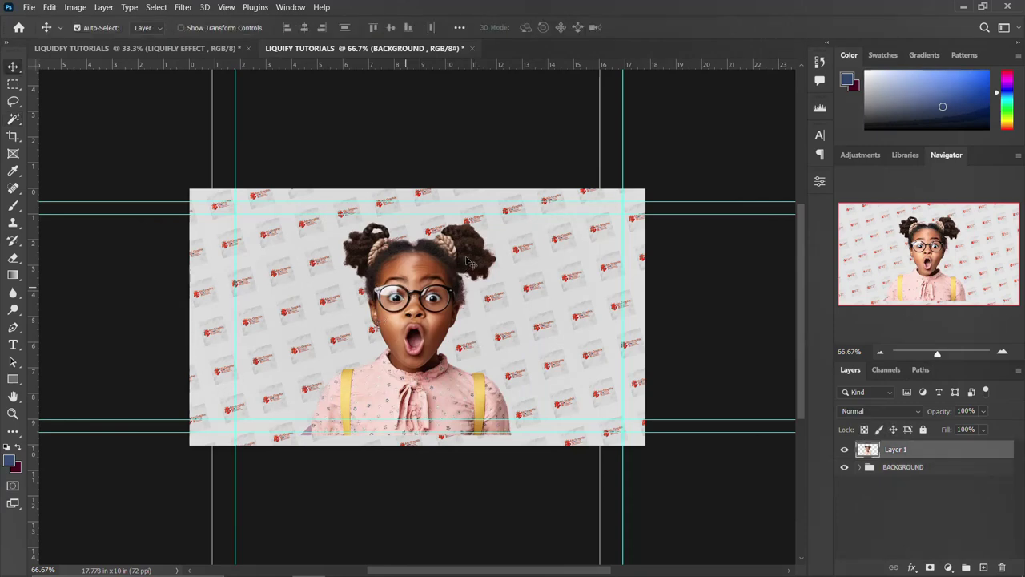
{"action": "key", "text": "ctrl+t"}
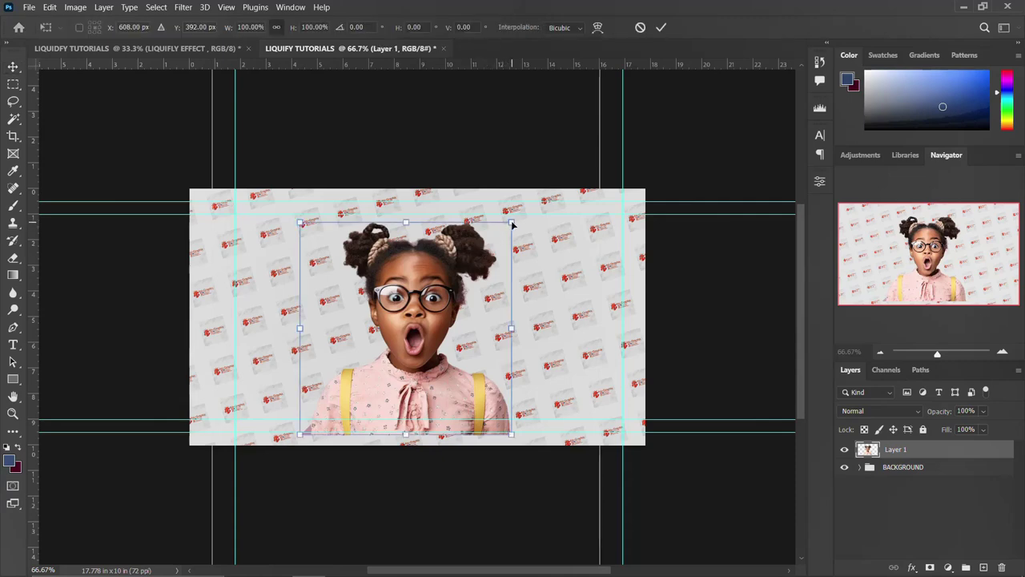
{"action": "left_click_drag", "start_coordinate": [522, 218], "coordinate": [536, 206]}
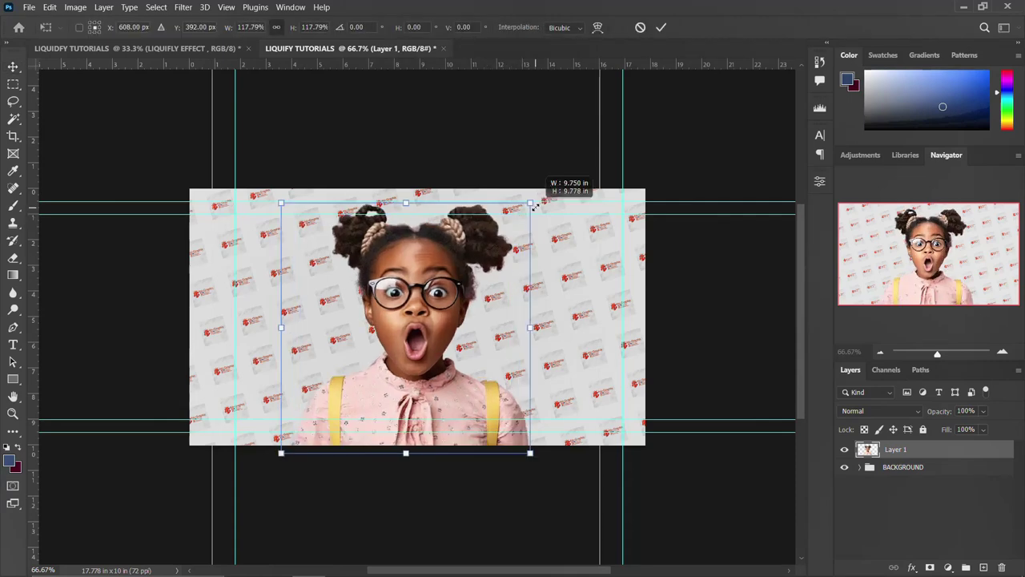
{"action": "left_click_drag", "start_coordinate": [535, 207], "coordinate": [530, 203]}
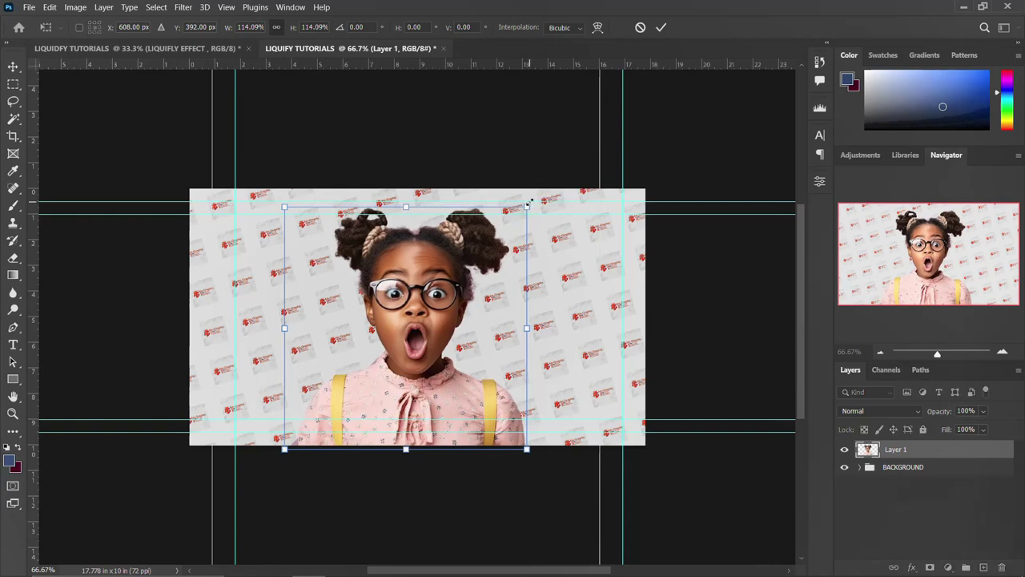
{"action": "key", "text": "Return"}
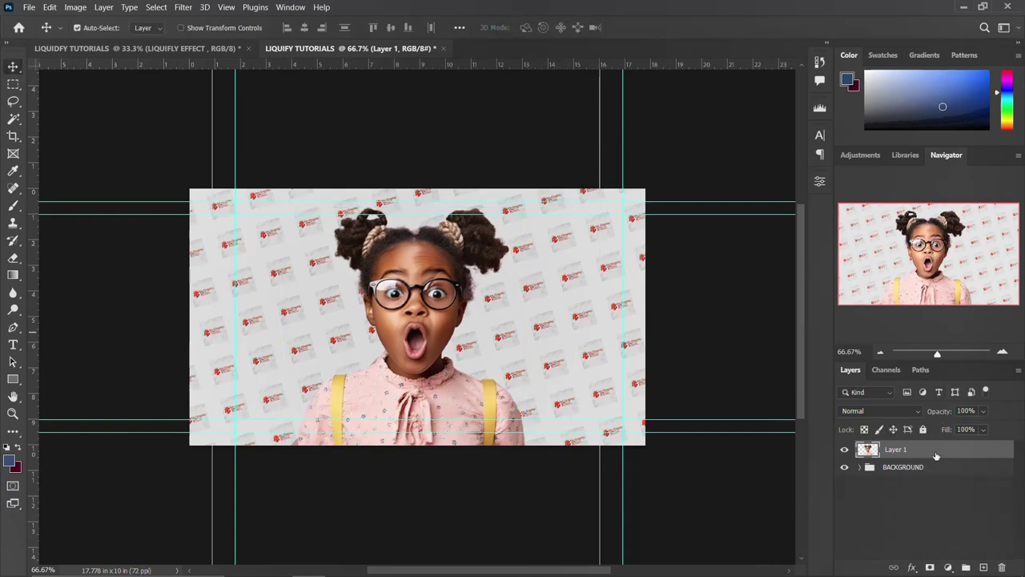
Rename the cut-out layer to 1 and duplicate it as a layer named 2.
{"action": "double_click", "coordinate": [902, 453]}
{"action": "type", "text": "1"}
{"action": "key", "text": "Return"}
{"action": "key", "text": "ctrl+j"}
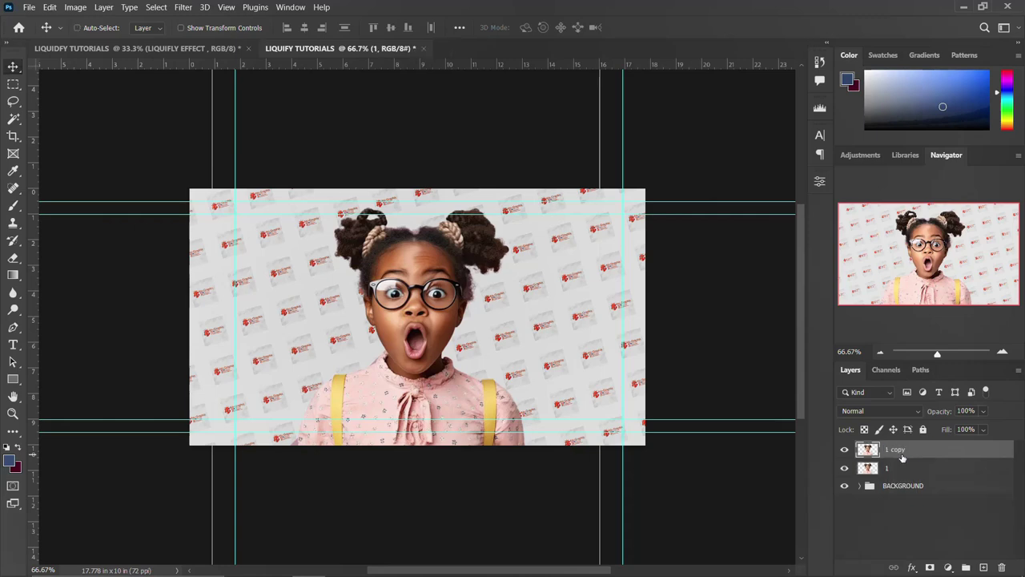
{"action": "double_click", "coordinate": [895, 451]}
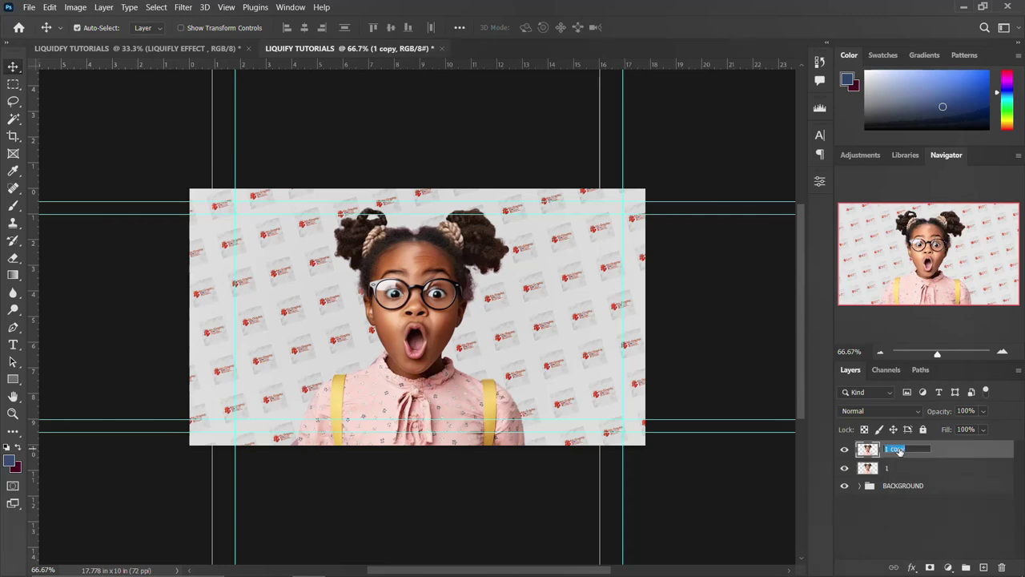
{"action": "type", "text": "2"}
{"action": "key", "text": "Return"}
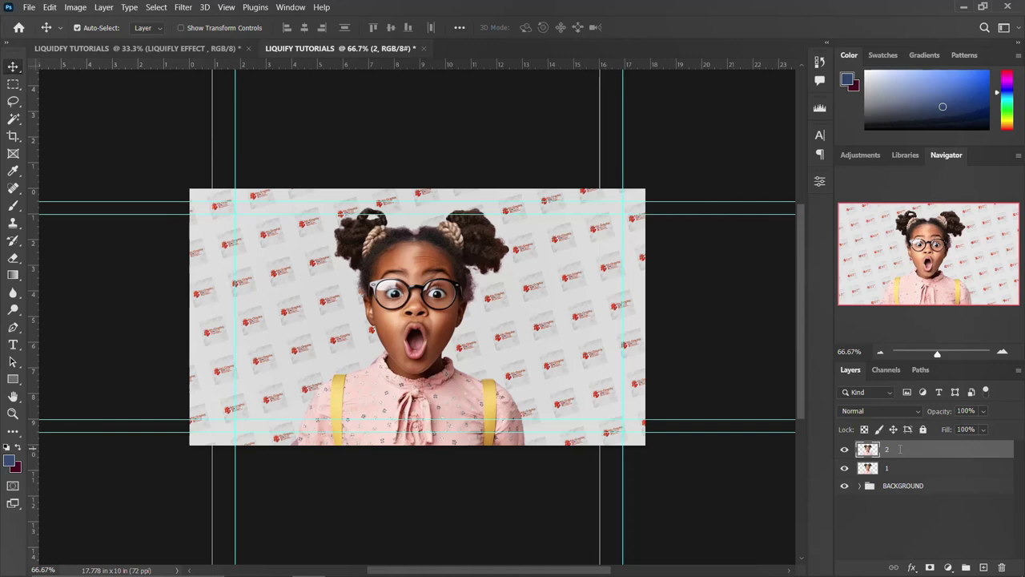
Convert layer 2 into a smart object.
{"action": "right_click", "coordinate": [900, 452]}
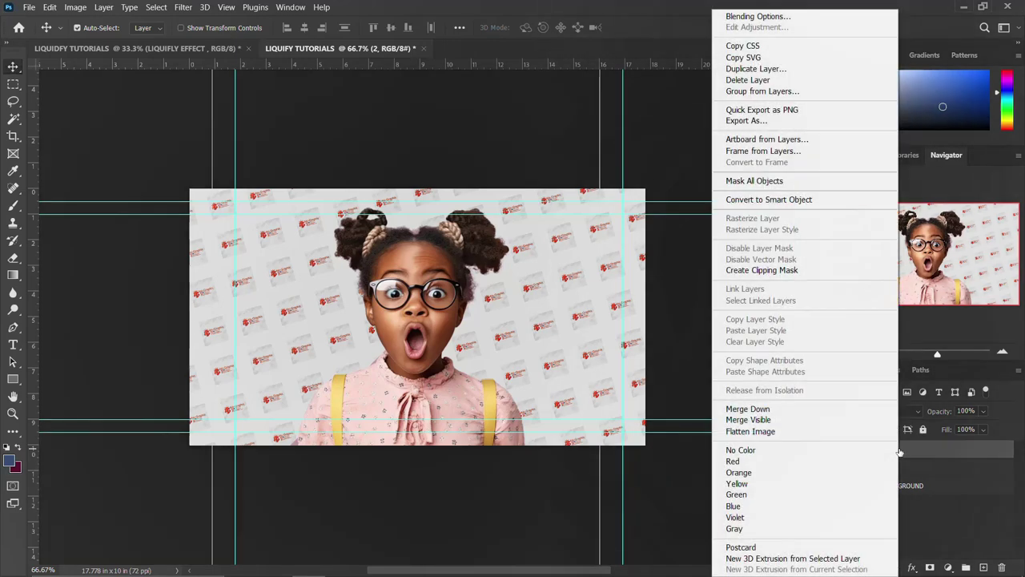
{"action": "left_click", "coordinate": [788, 205]}
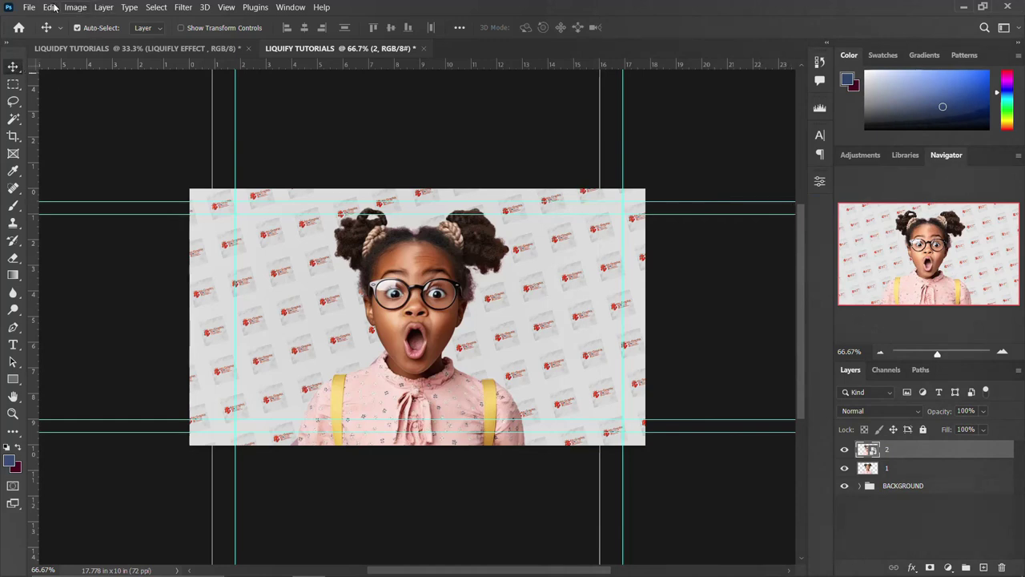
{"action": "left_click", "coordinate": [80, 8]}
{"action": "mouse_move", "coordinate": [95, 39]}
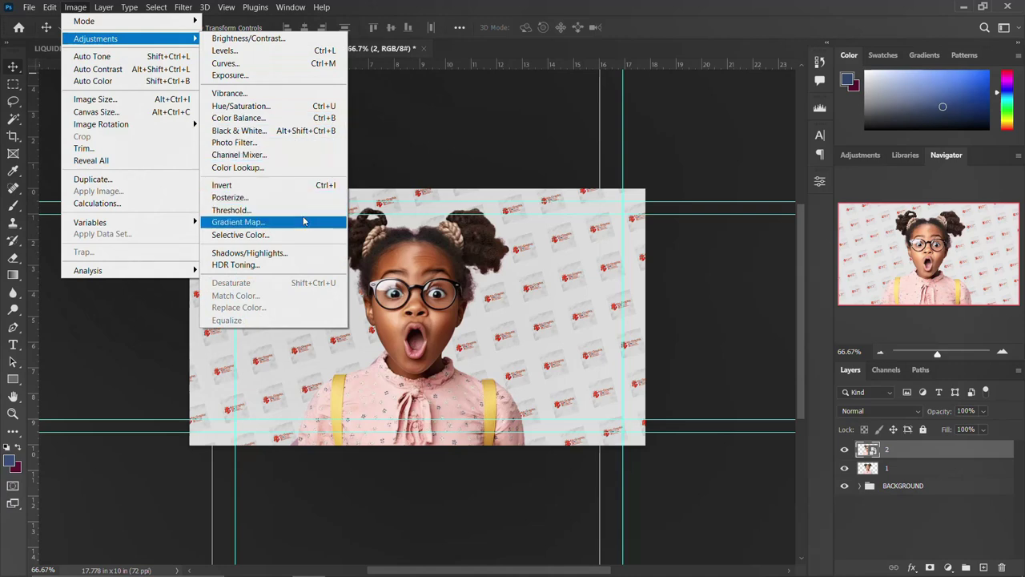
Rasterize layer 2 and apply Image > Adjustments > Desaturate to make the girl black and white.
{"action": "key", "text": "Escape"}
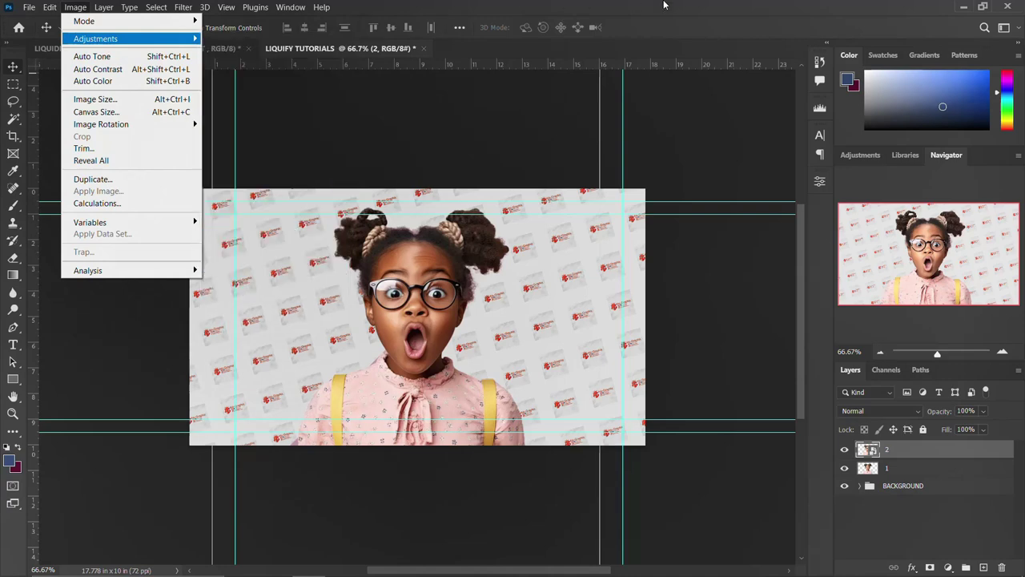
{"action": "key", "text": "Escape"}
{"action": "right_click", "coordinate": [944, 453]}
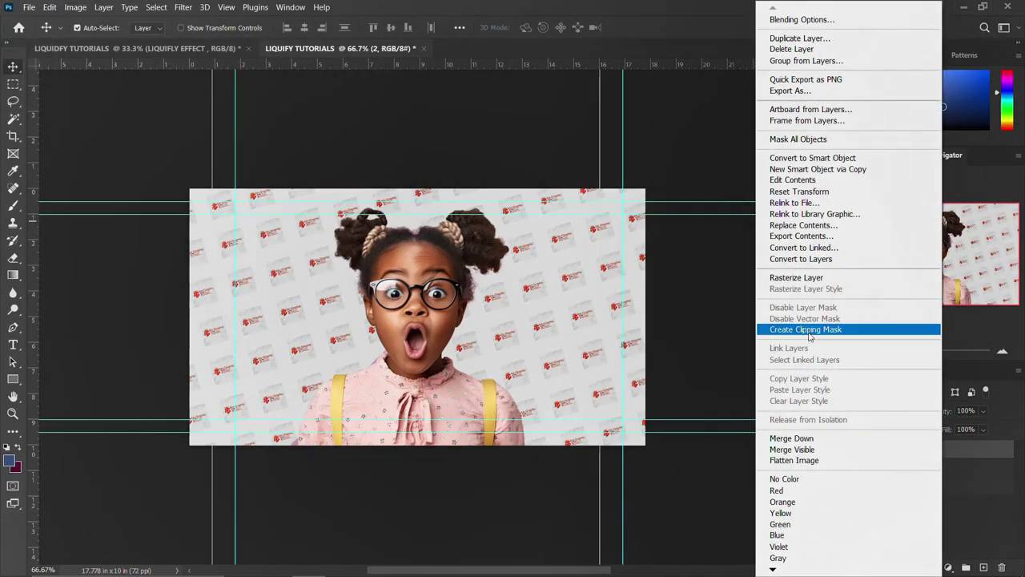
{"action": "left_click", "coordinate": [809, 278]}
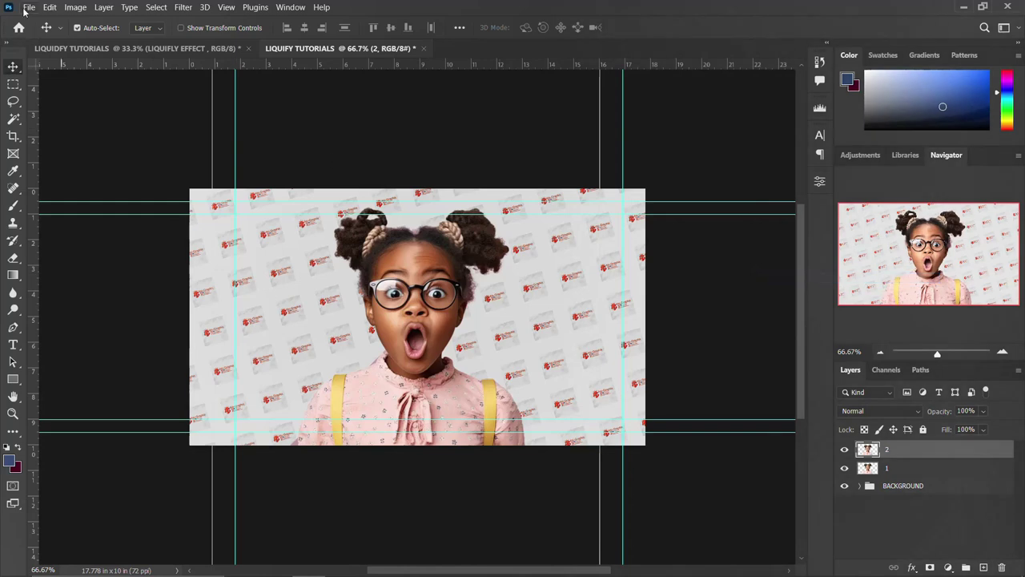
{"action": "left_click", "coordinate": [81, 10]}
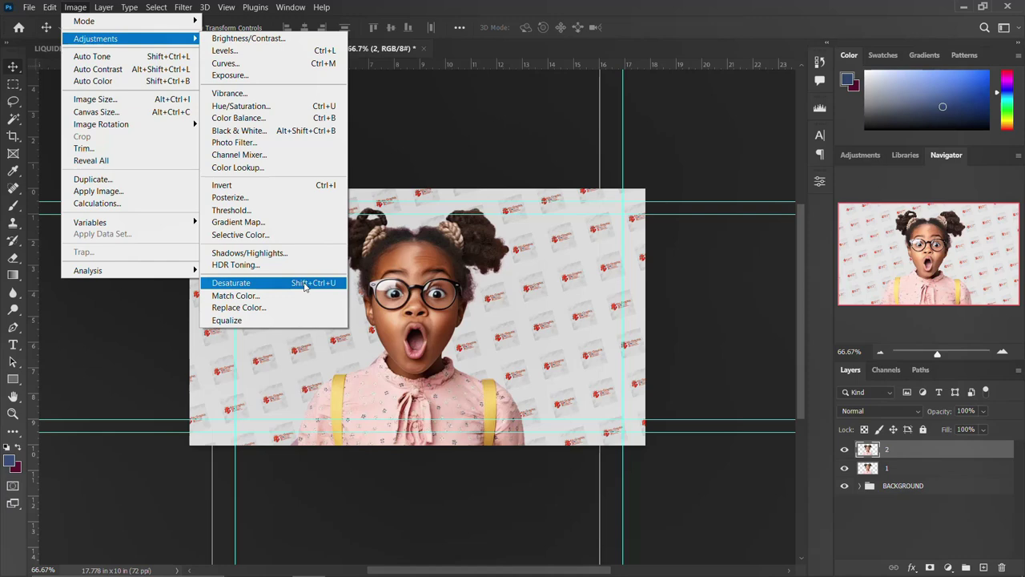
{"action": "left_click", "coordinate": [304, 284]}
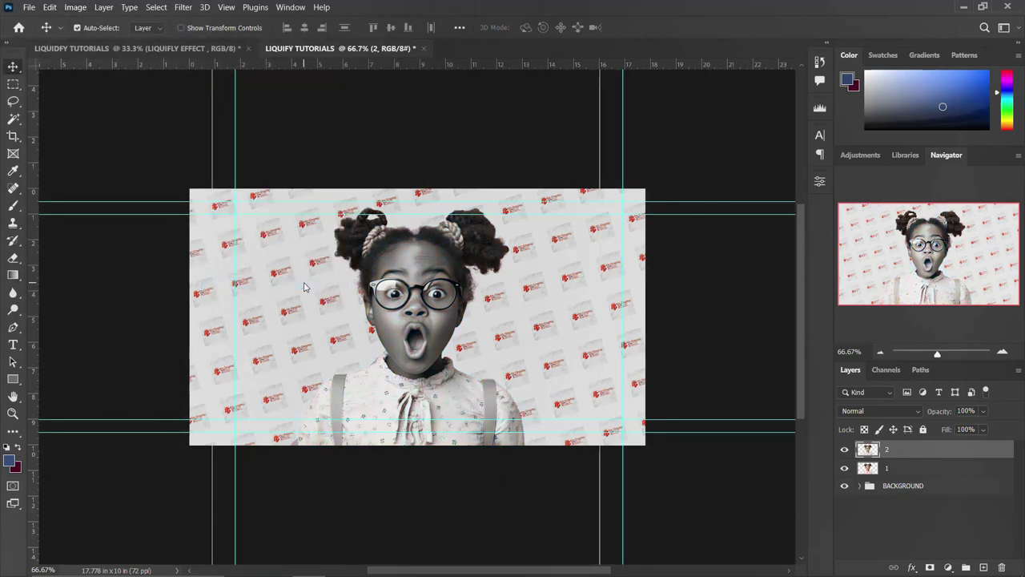
Above layer 1, add a Hue/Saturation layer with Saturation +40, then unhide layer 2.
{"action": "left_click", "coordinate": [911, 470]}
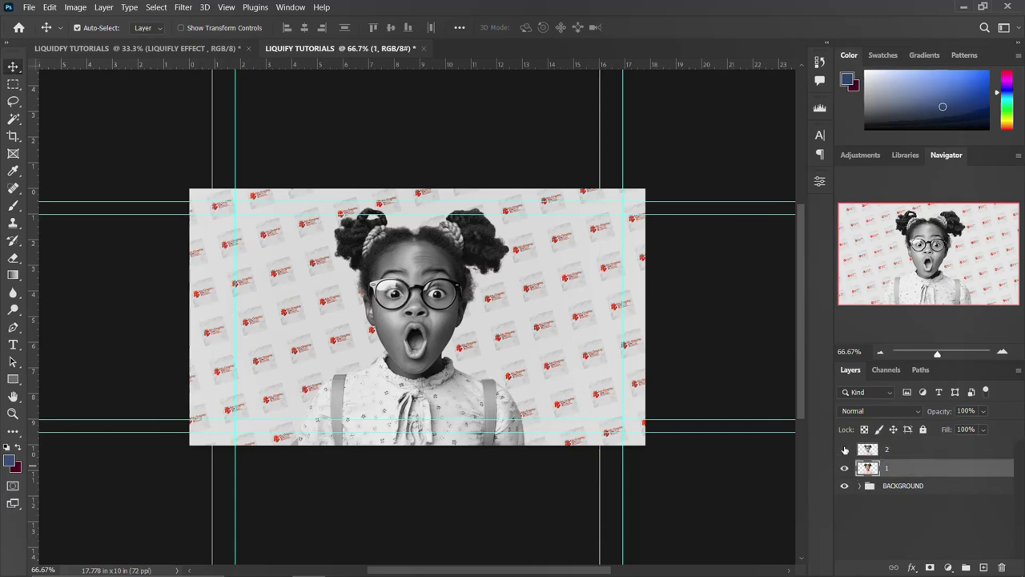
{"action": "left_click", "coordinate": [844, 450]}
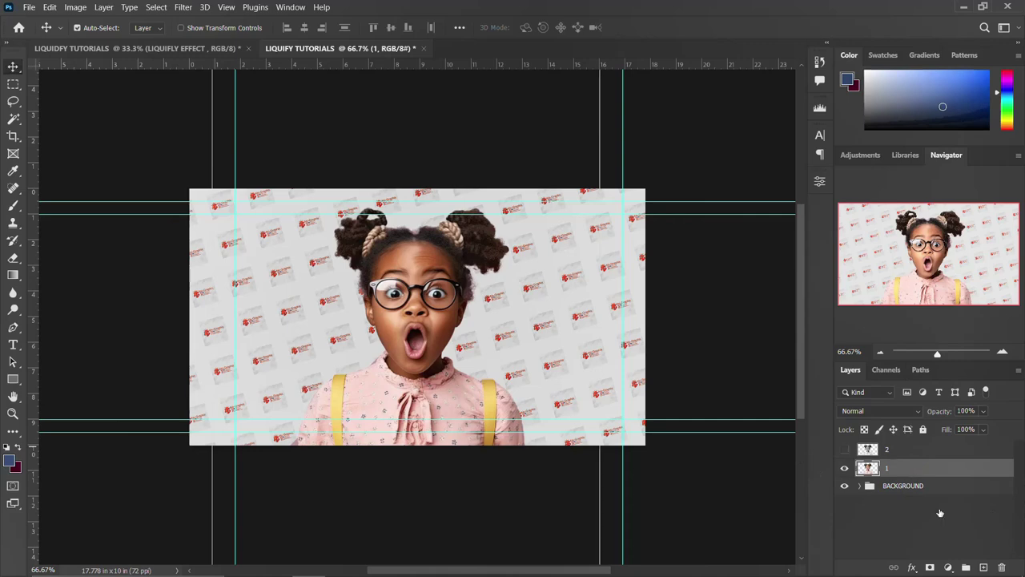
{"action": "left_click", "coordinate": [948, 568]}
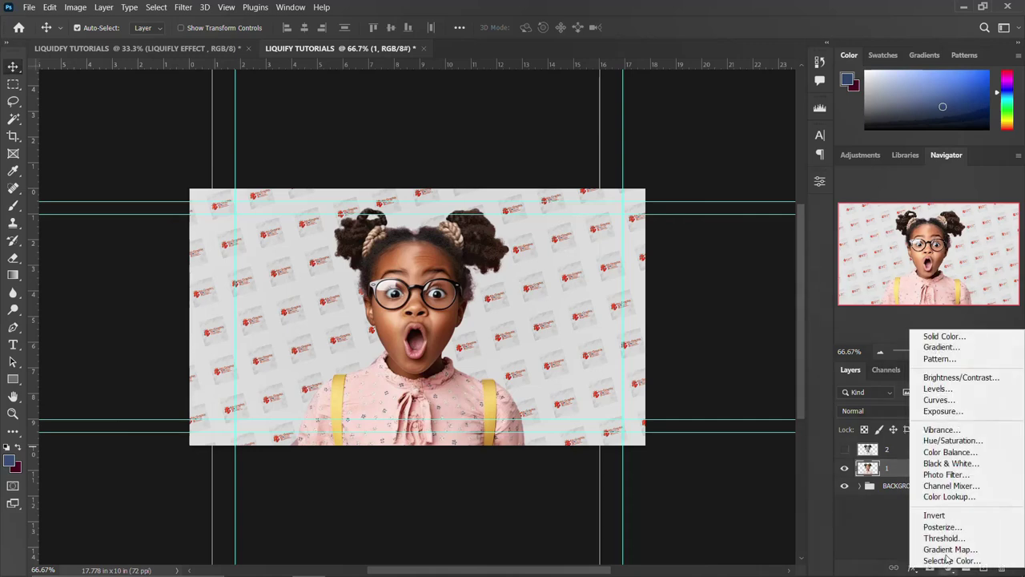
{"action": "left_click", "coordinate": [949, 441]}
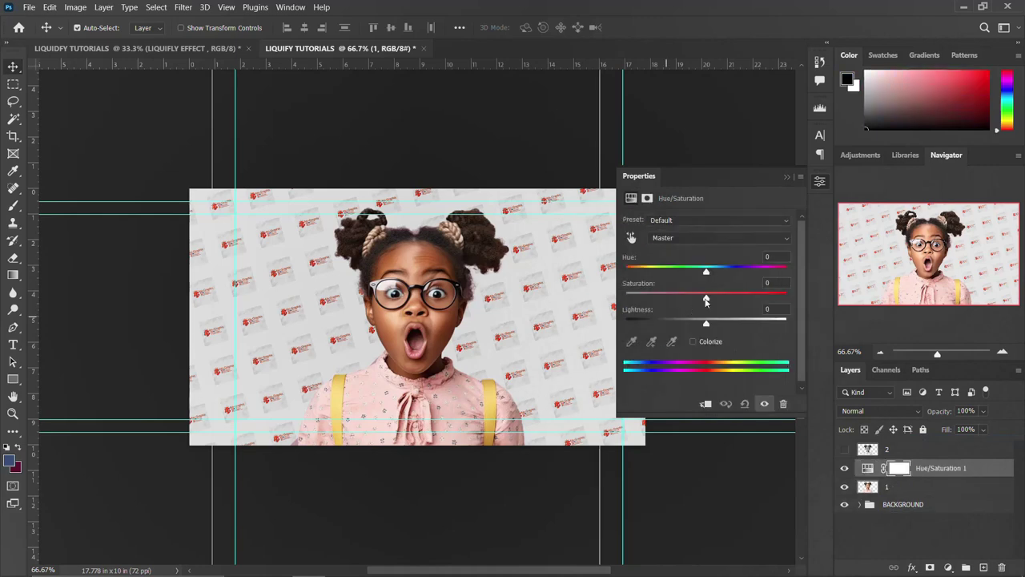
{"action": "left_click_drag", "start_coordinate": [706, 299], "coordinate": [739, 305]}
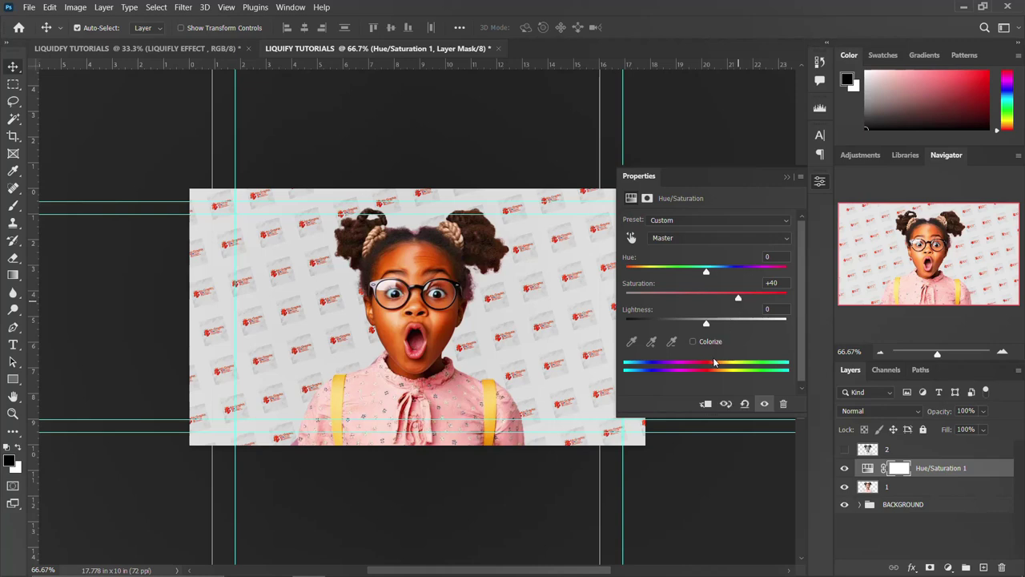
{"action": "left_click", "coordinate": [820, 182]}
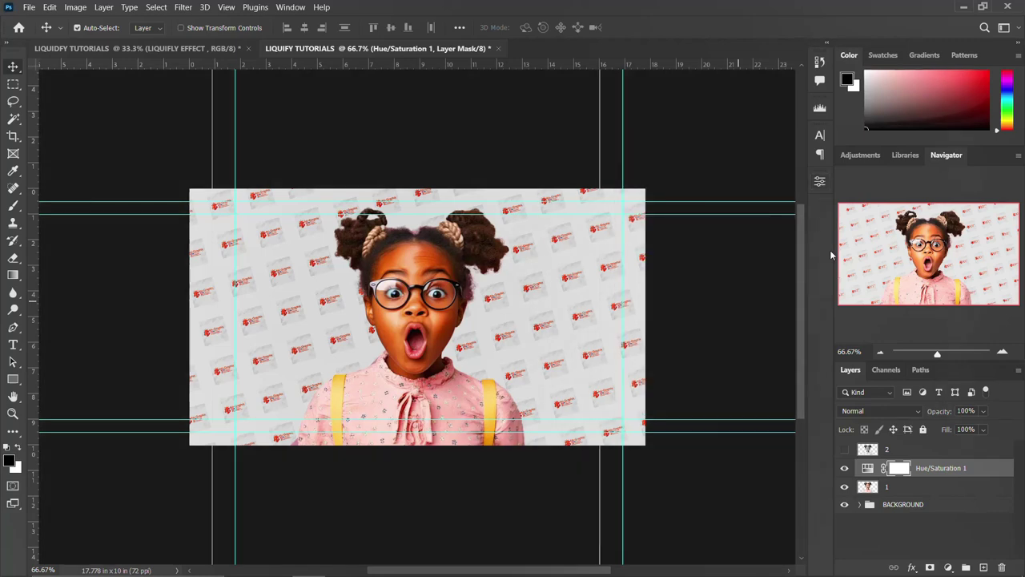
{"action": "left_click", "coordinate": [845, 449]}
{"action": "left_click", "coordinate": [919, 452]}
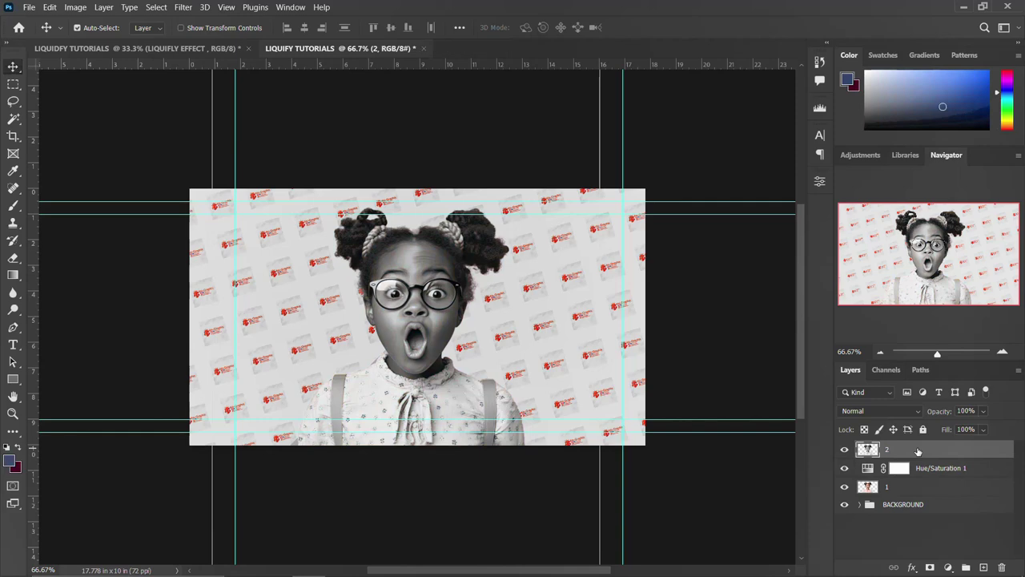
Turn layer 2 (the grayscale girl) into a smart object and launch Filter > Liquify on it.
{"action": "right_click", "coordinate": [918, 452]}
{"action": "left_click", "coordinate": [962, 450]}
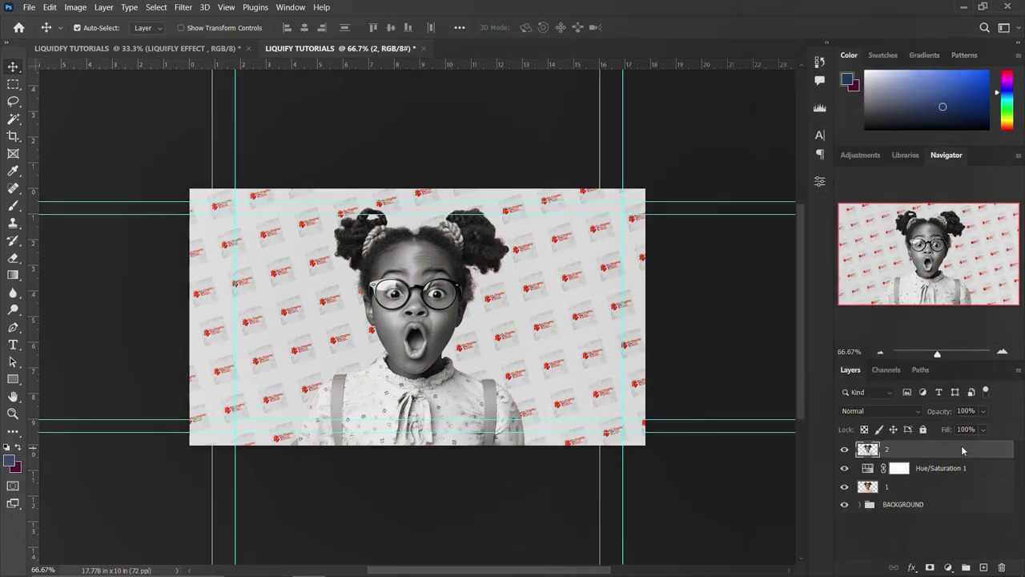
{"action": "right_click", "coordinate": [961, 449]}
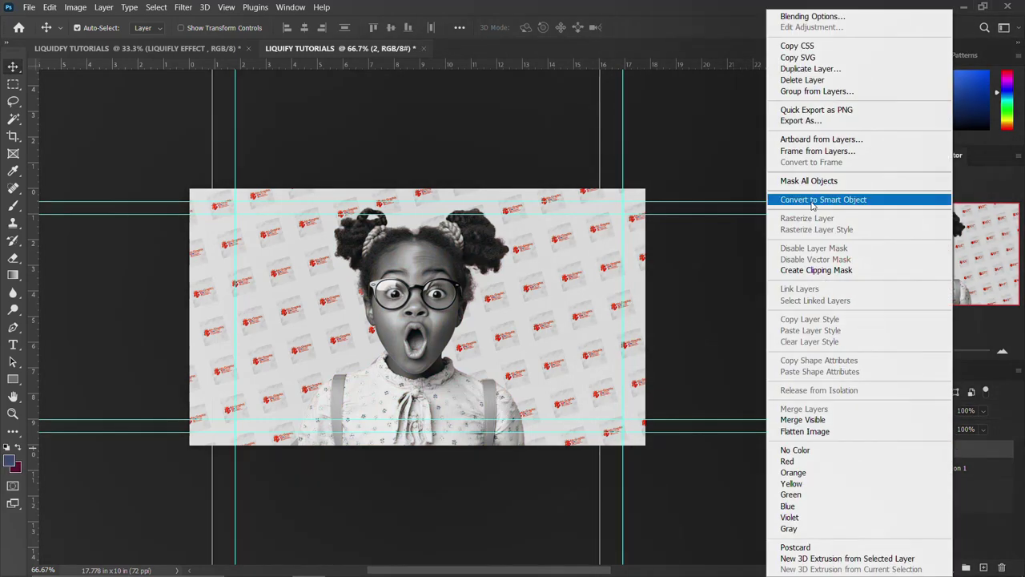
{"action": "left_click", "coordinate": [812, 202]}
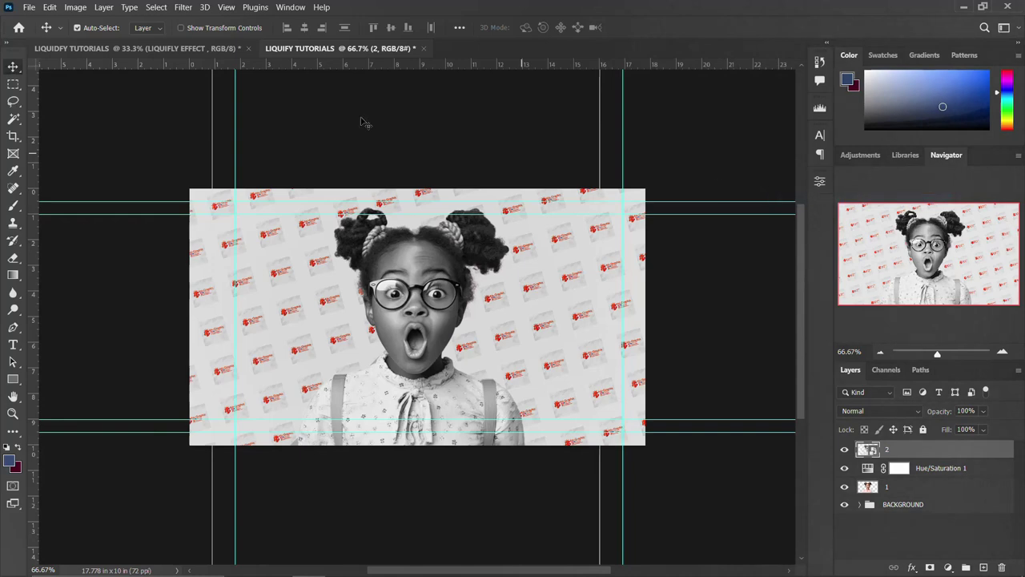
{"action": "left_click", "coordinate": [183, 8]}
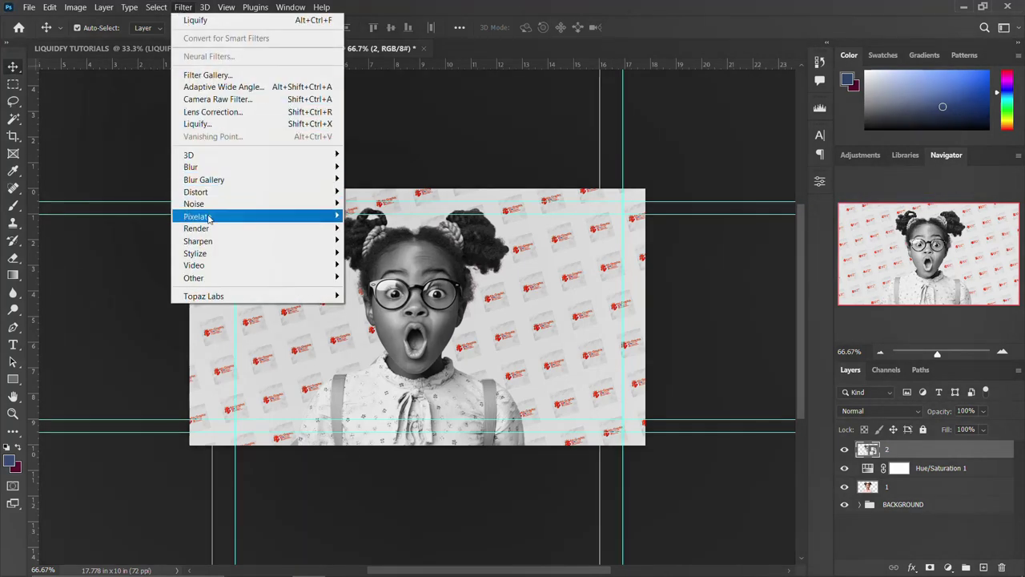
{"action": "left_click", "coordinate": [196, 124]}
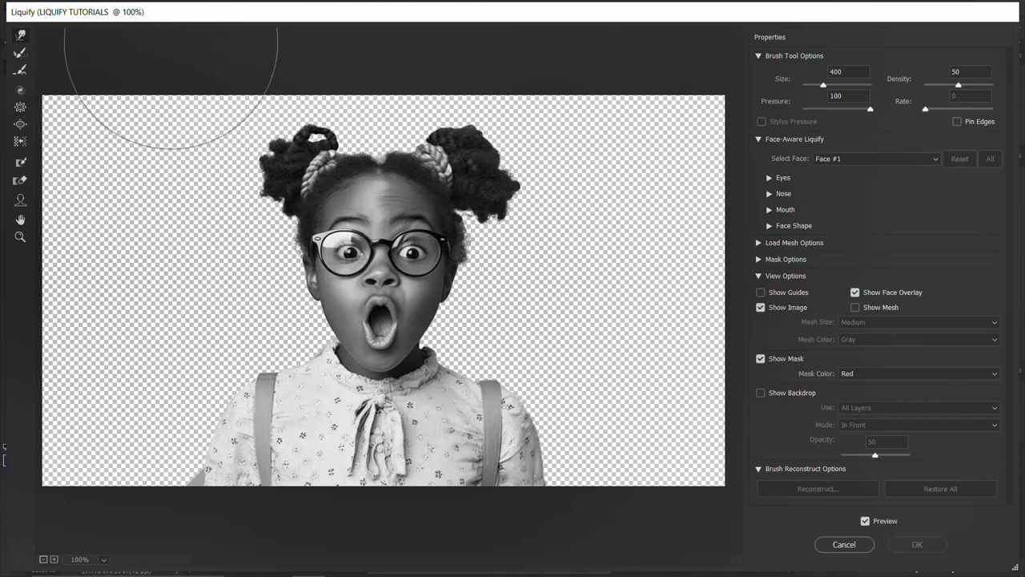
Set the Liquify brush size to 550, adjust pressure and density, then shrink it to 175.
{"action": "double_click", "coordinate": [851, 73]}
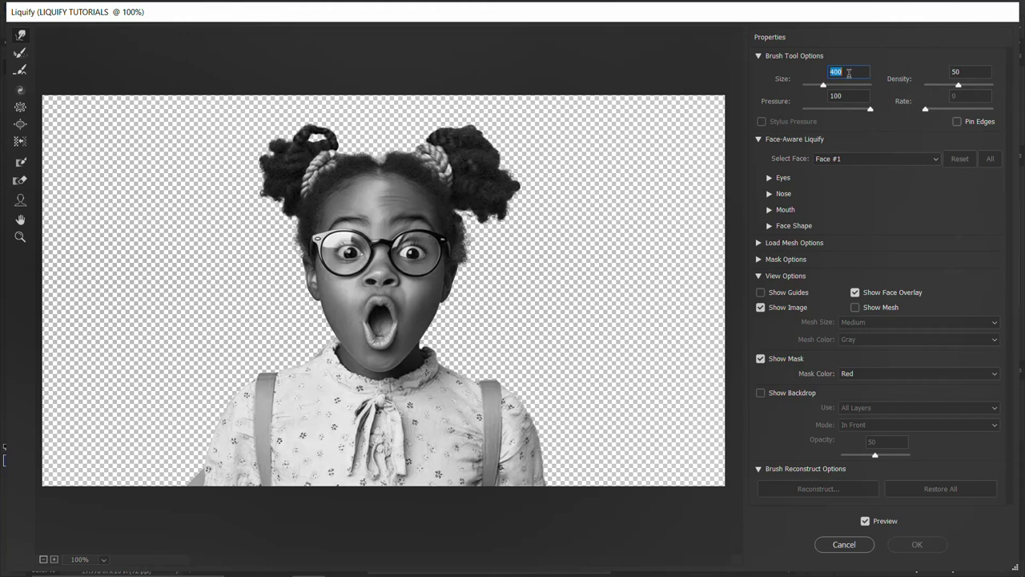
{"action": "type", "text": "550"}
{"action": "left_click_drag", "start_coordinate": [852, 97], "coordinate": [821, 98]}
{"action": "left_click_drag", "start_coordinate": [972, 71], "coordinate": [954, 72]}
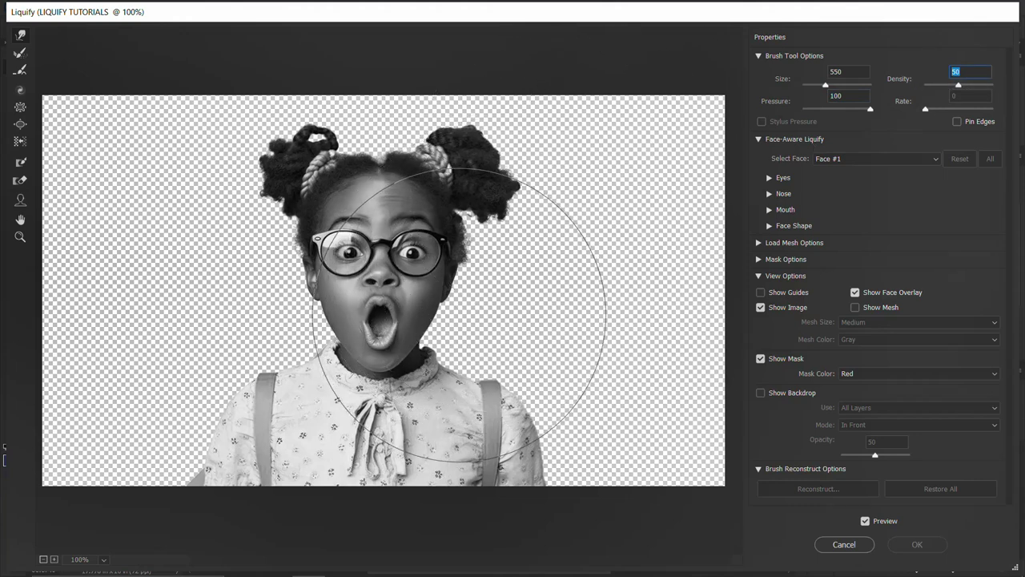
{"action": "key", "text": "bracketleft"}
{"action": "key", "text": "bracketleft"}
{"action": "key", "text": "bracketleft"}
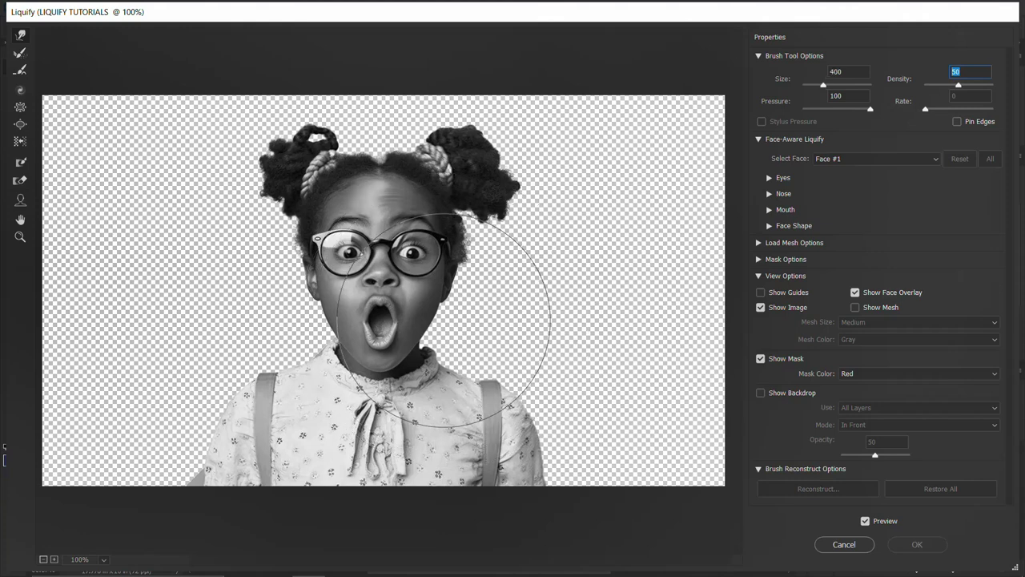
{"action": "key", "text": "bracketleft"}
{"action": "key", "text": "bracketleft"}
{"action": "key", "text": "bracketleft"}
{"action": "key", "text": "bracketleft"}
{"action": "key", "text": "bracketleft"}
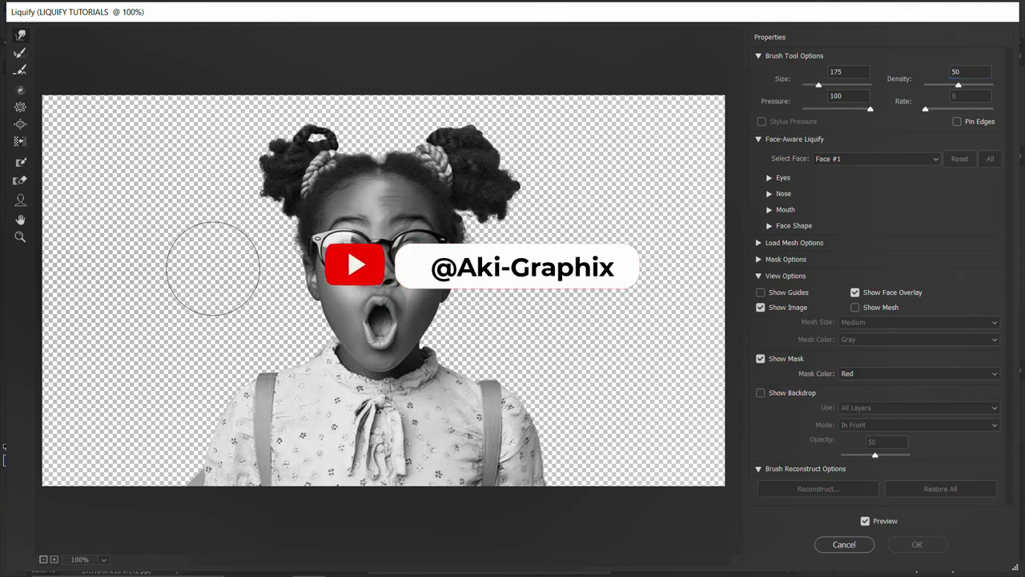
Forward-warp the mouth and glasses into long rightward streaks and apply the Liquify.
{"action": "left_click_drag", "start_coordinate": [376, 317], "coordinate": [589, 280]}
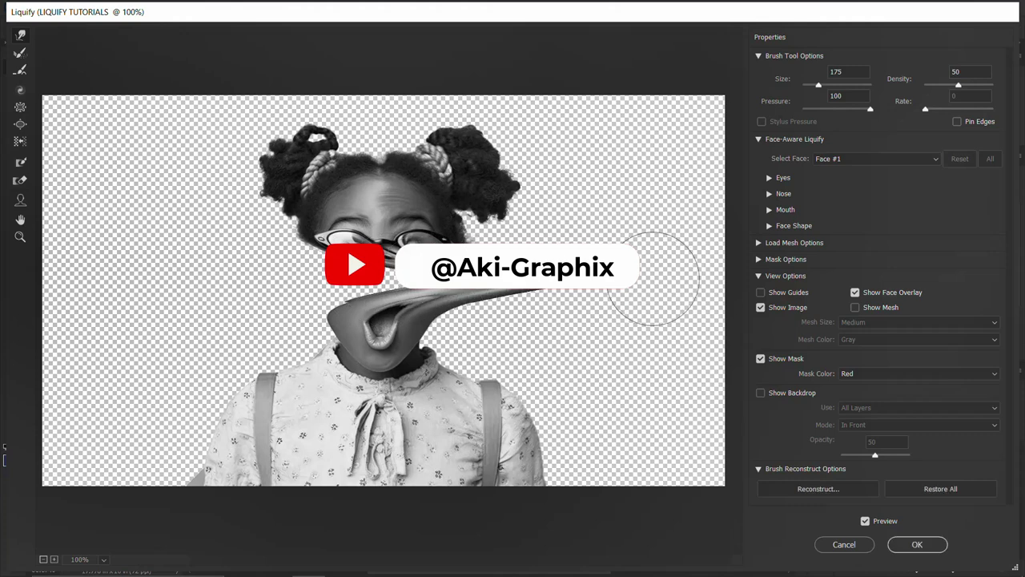
{"action": "left_click_drag", "start_coordinate": [341, 277], "coordinate": [648, 271]}
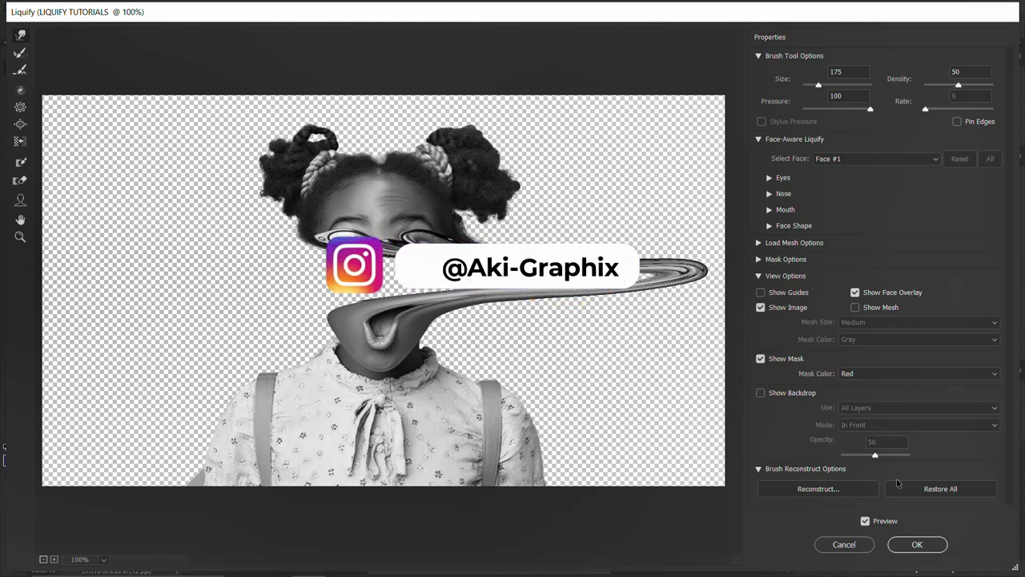
{"action": "left_click", "coordinate": [918, 544]}
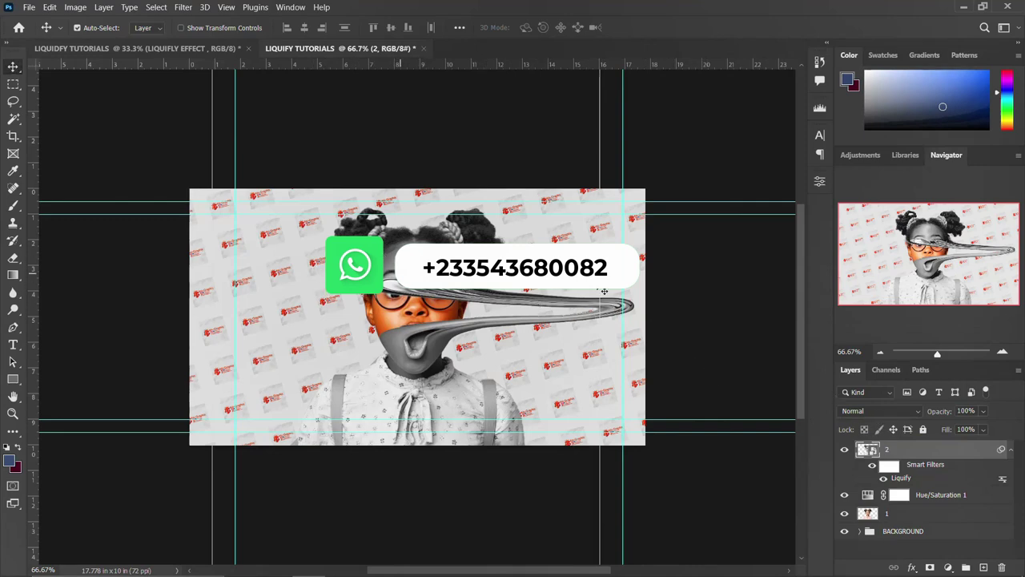
Collapse layer 2's smart filters and add a Levels adjustment layer.
{"action": "left_click", "coordinate": [1009, 451]}
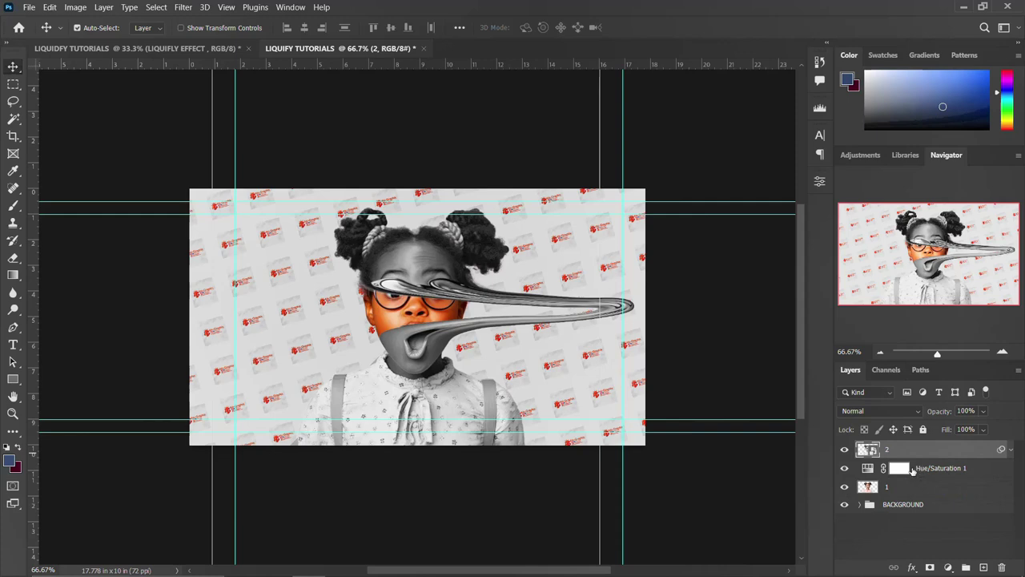
{"action": "left_click", "coordinate": [949, 567]}
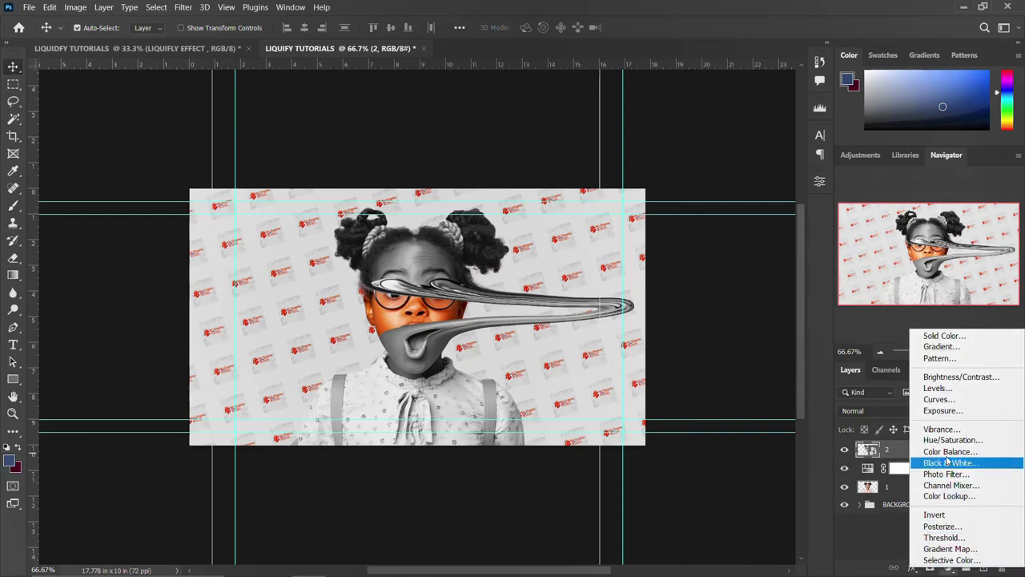
{"action": "left_click", "coordinate": [945, 389]}
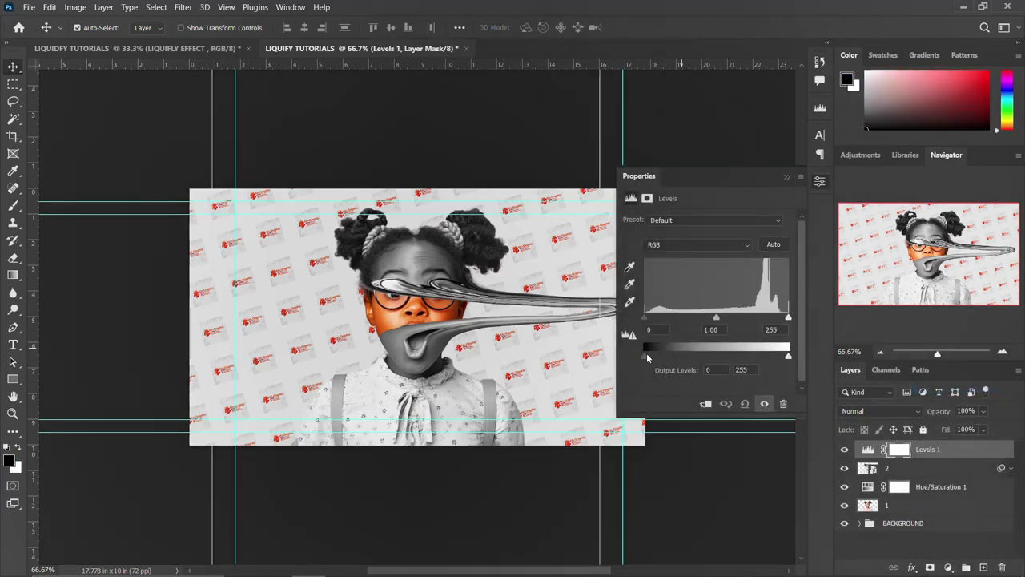
Clip the Levels adjustment to layer 2 with output levels 31 to 216.
{"action": "left_click_drag", "start_coordinate": [645, 354], "coordinate": [652, 356]}
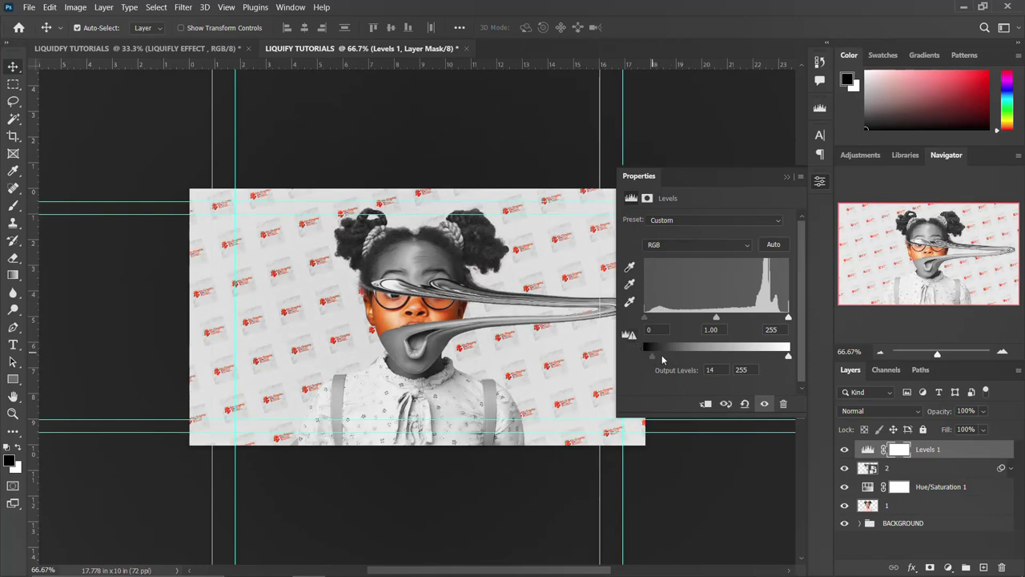
{"action": "left_click", "coordinate": [705, 405]}
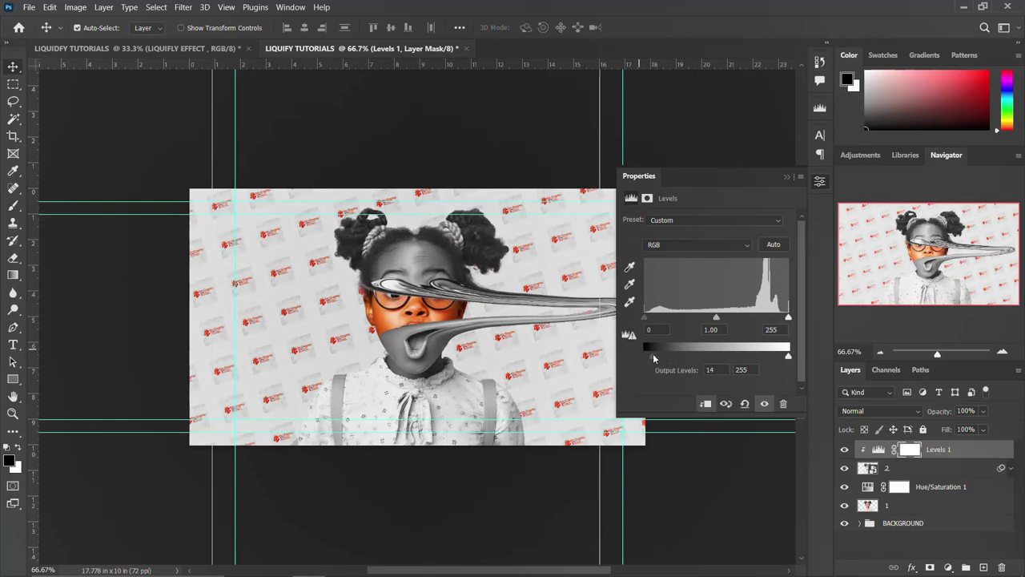
{"action": "left_click_drag", "start_coordinate": [654, 358], "coordinate": [662, 355]}
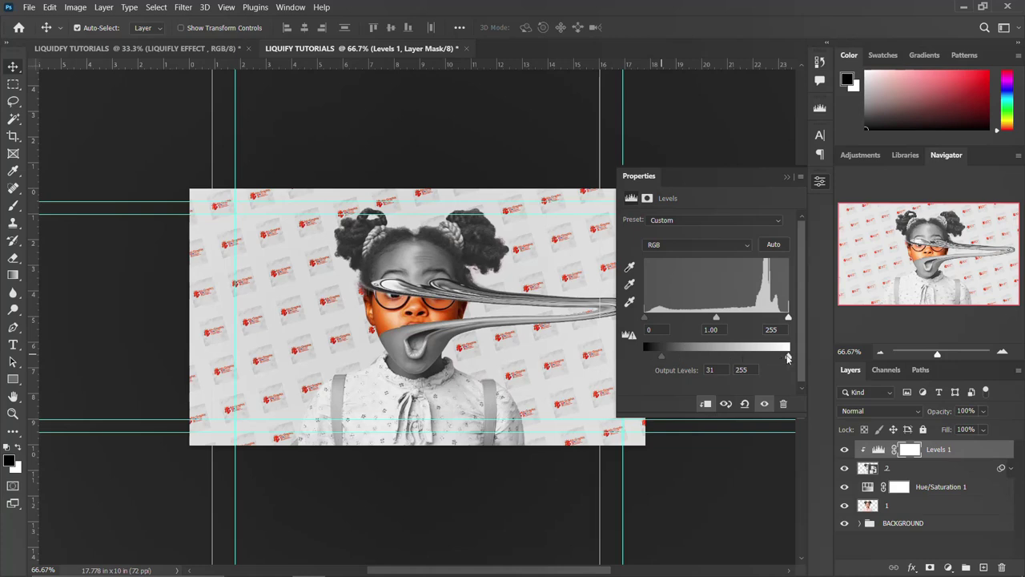
{"action": "left_click_drag", "start_coordinate": [788, 358], "coordinate": [767, 358]}
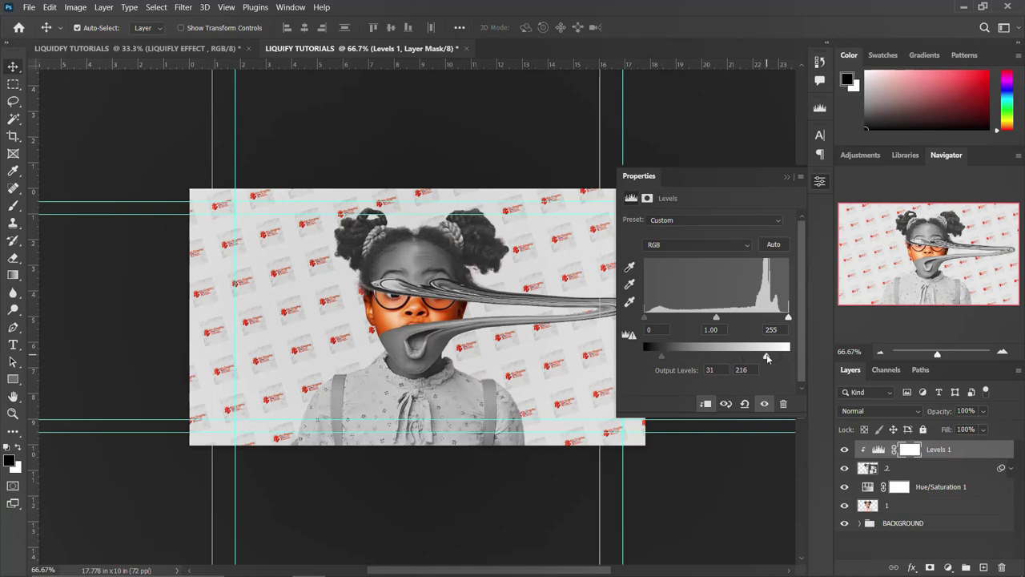
{"action": "left_click", "coordinate": [818, 183]}
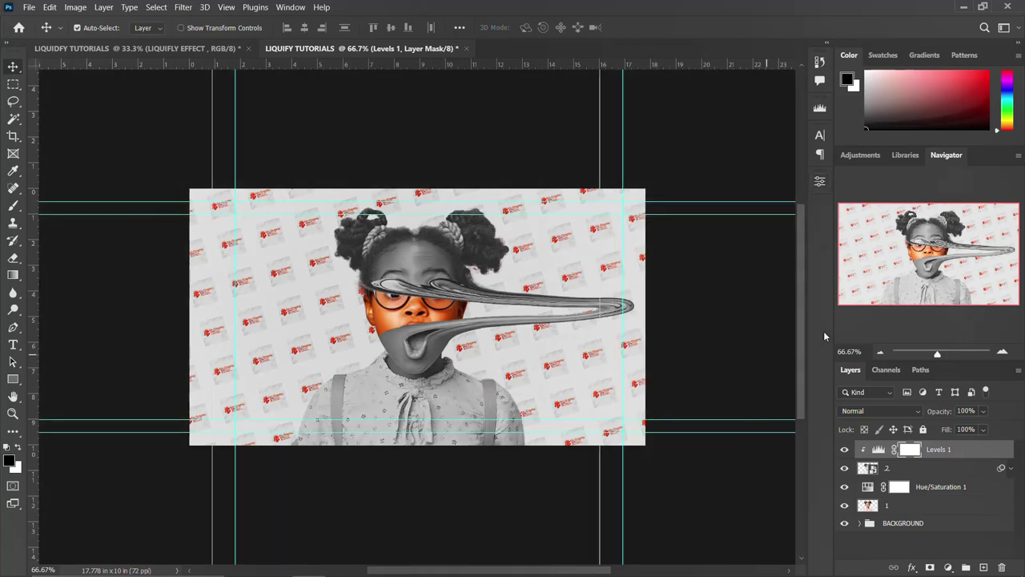
Group the four girl layers with Ctrl+G and name the group LIQUIFY.
{"action": "left_click", "coordinate": [916, 508], "text": "shift"}
{"action": "key", "text": "ctrl+g"}
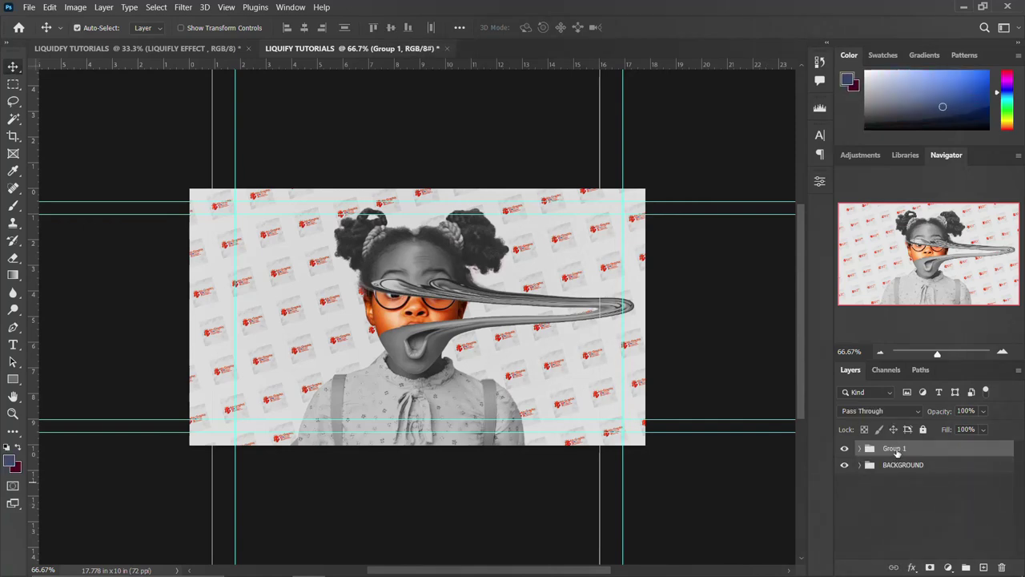
{"action": "double_click", "coordinate": [896, 450]}
{"action": "type", "text": "LIQUIFY"}
{"action": "key", "text": "Return"}
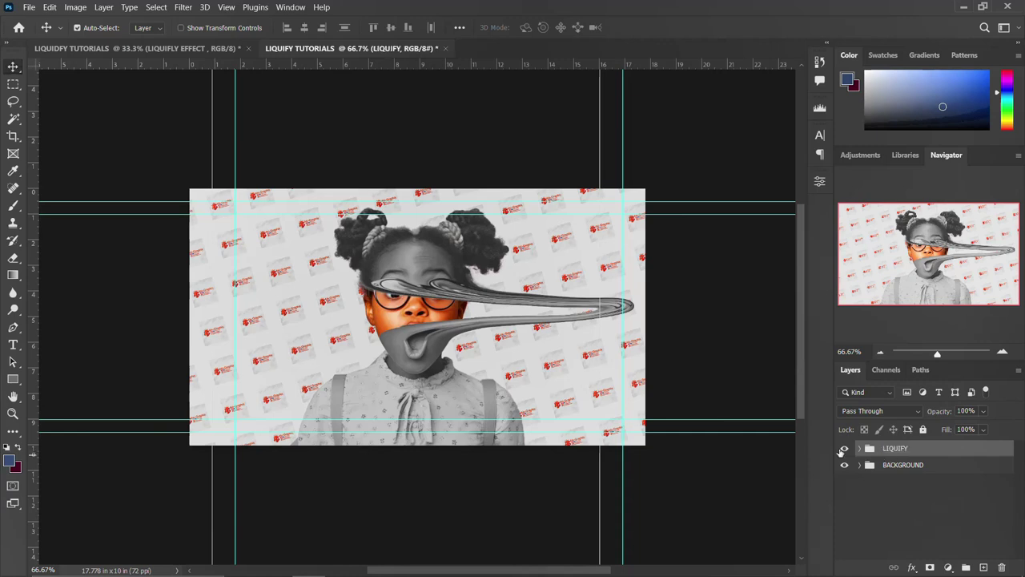
Toggle the LIQUIFY group and liquified layer to compare, then hide Levels 1.
{"action": "left_click", "coordinate": [842, 451]}
{"action": "left_click", "coordinate": [843, 451]}
{"action": "left_click", "coordinate": [844, 448]}
{"action": "left_click", "coordinate": [860, 448]}
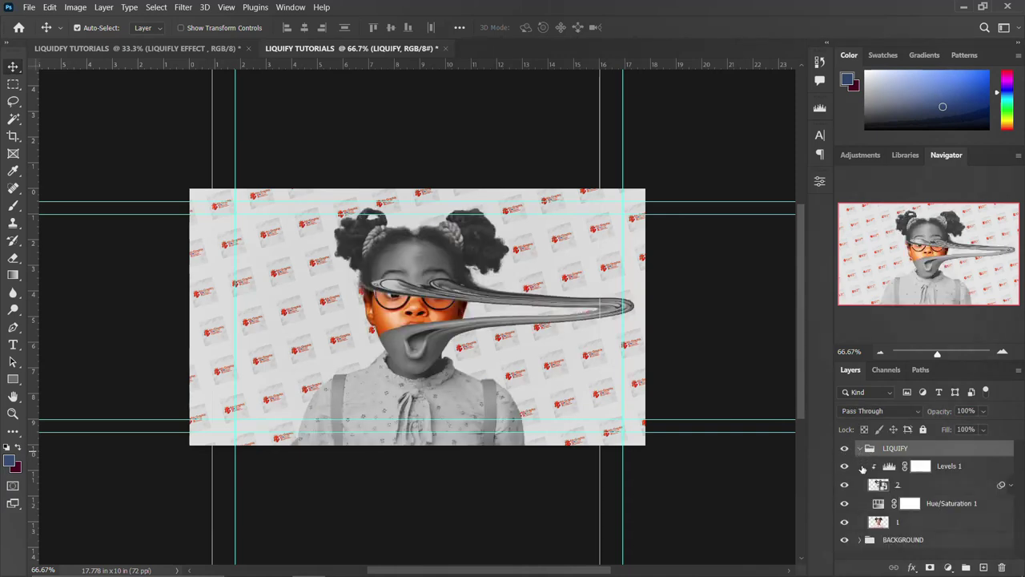
{"action": "left_click", "coordinate": [844, 484]}
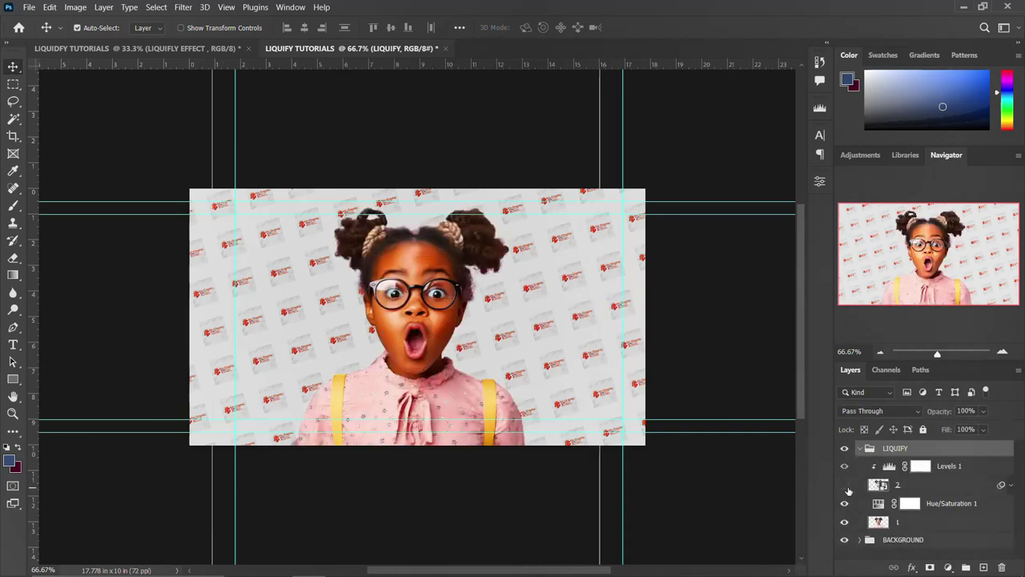
{"action": "left_click", "coordinate": [845, 486]}
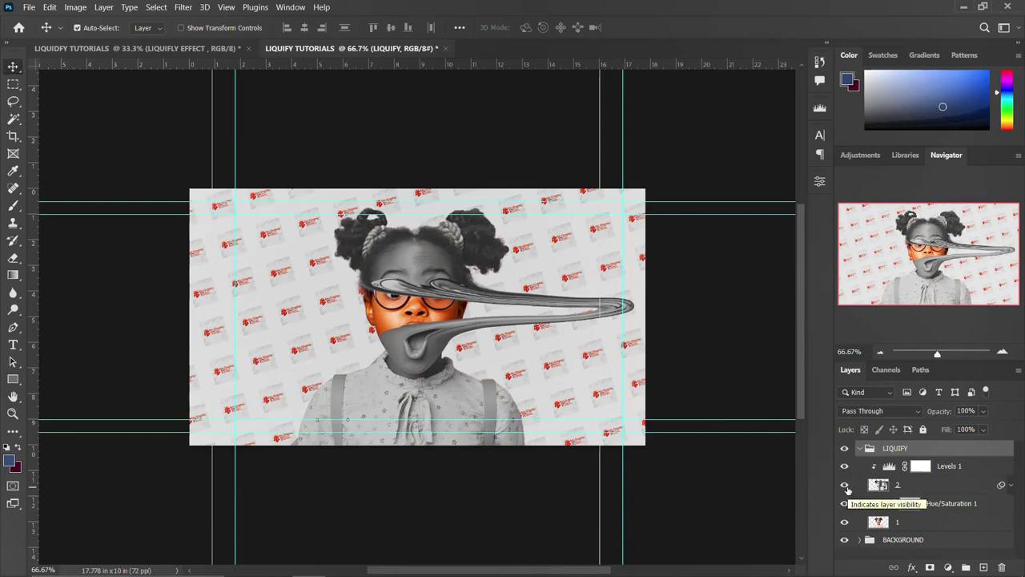
{"action": "left_click", "coordinate": [846, 468]}
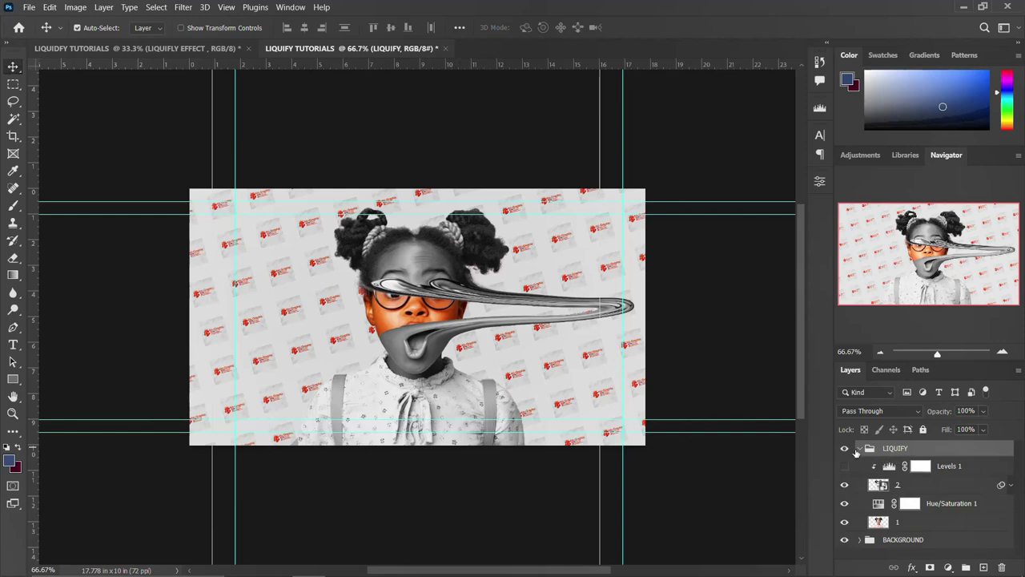
{"action": "left_click", "coordinate": [933, 486]}
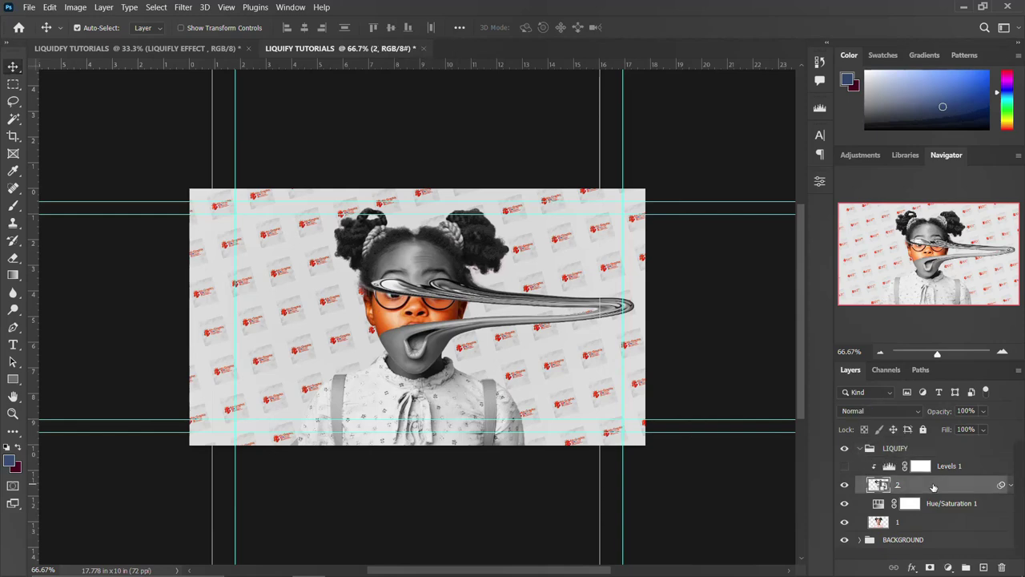
{"action": "left_click", "coordinate": [1011, 485]}
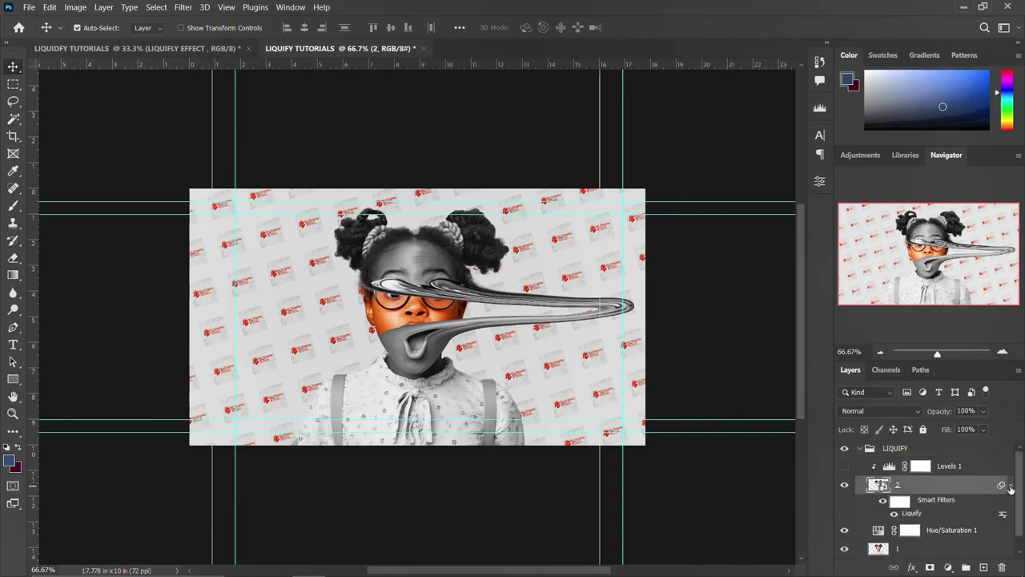
{"action": "left_click", "coordinate": [1010, 485]}
{"action": "left_click", "coordinate": [896, 412]}
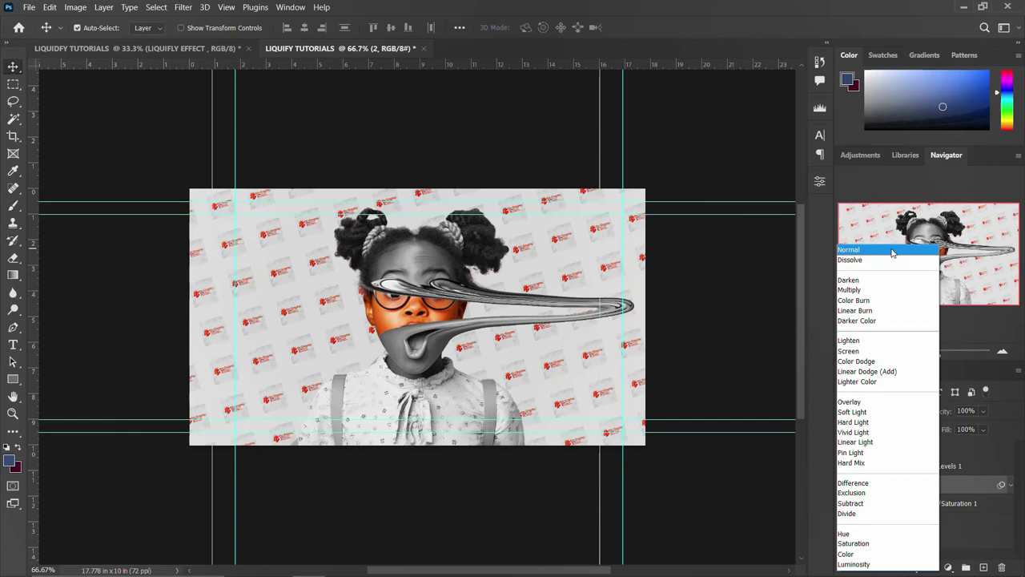
{"action": "left_click", "coordinate": [892, 253]}
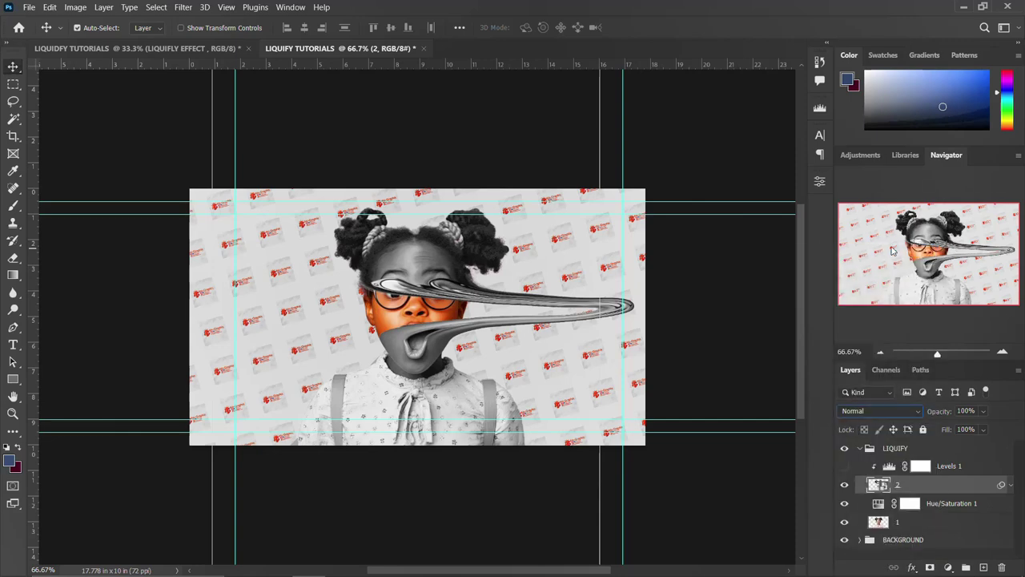